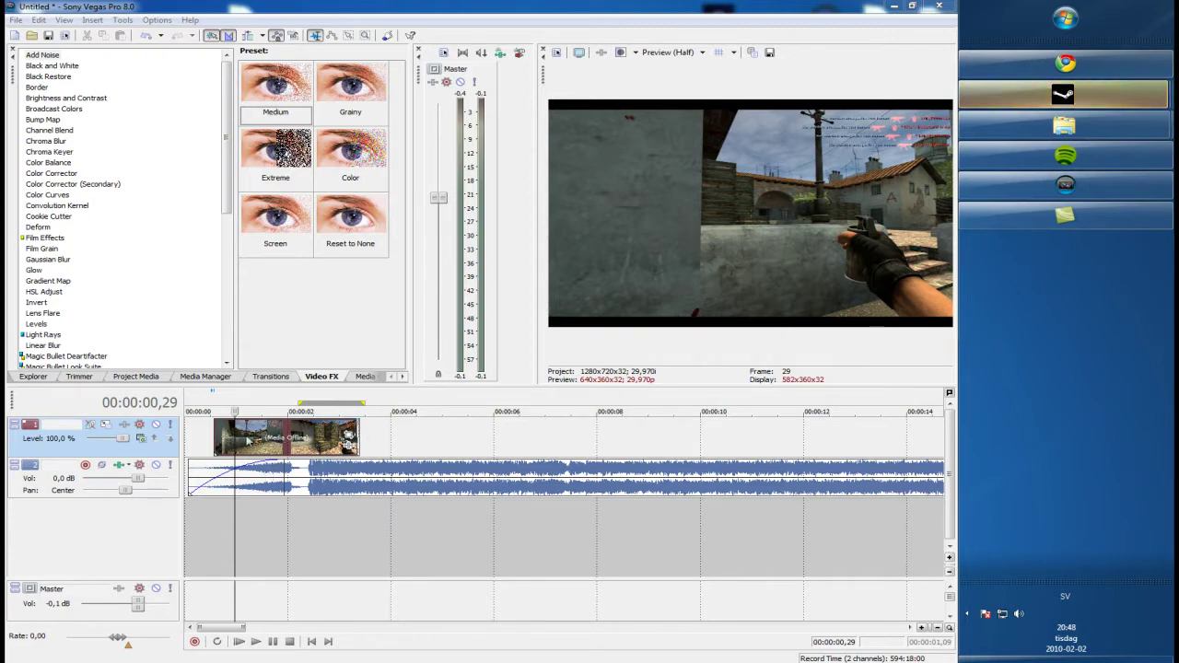
# Shift the video clip slightly later on the timeline and the music track slightly earlier to line them up
pyautogui.moveTo(246, 439)
pyautogui.mouseDown()
pyautogui.moveTo(222, 440)
pyautogui.moveTo(233, 443)
pyautogui.mouseUp()
pyautogui.click(206, 440)
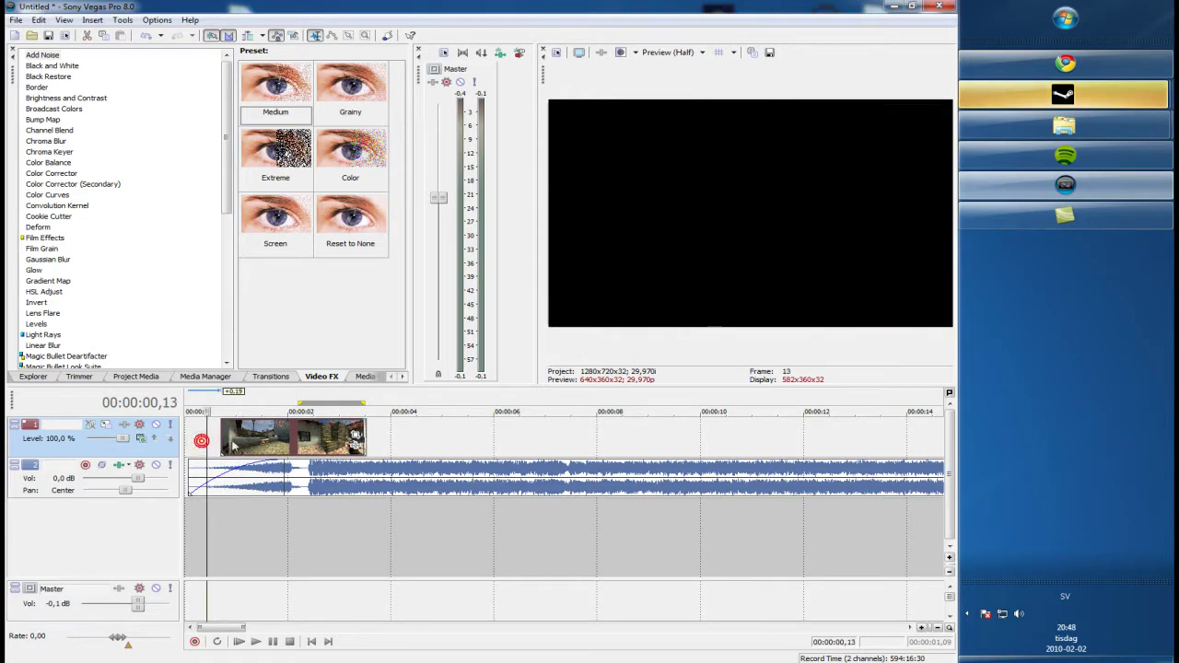
pyautogui.click(214, 440)
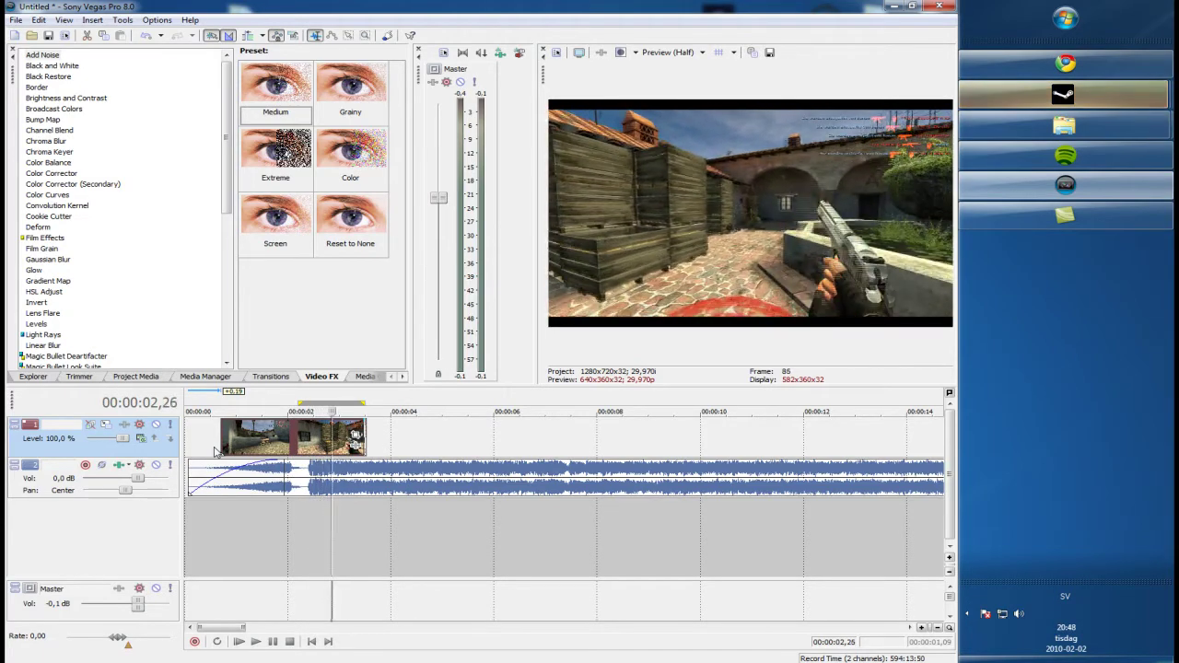
pyautogui.press('Left')
pyautogui.press('Left')
pyautogui.click(209, 439)
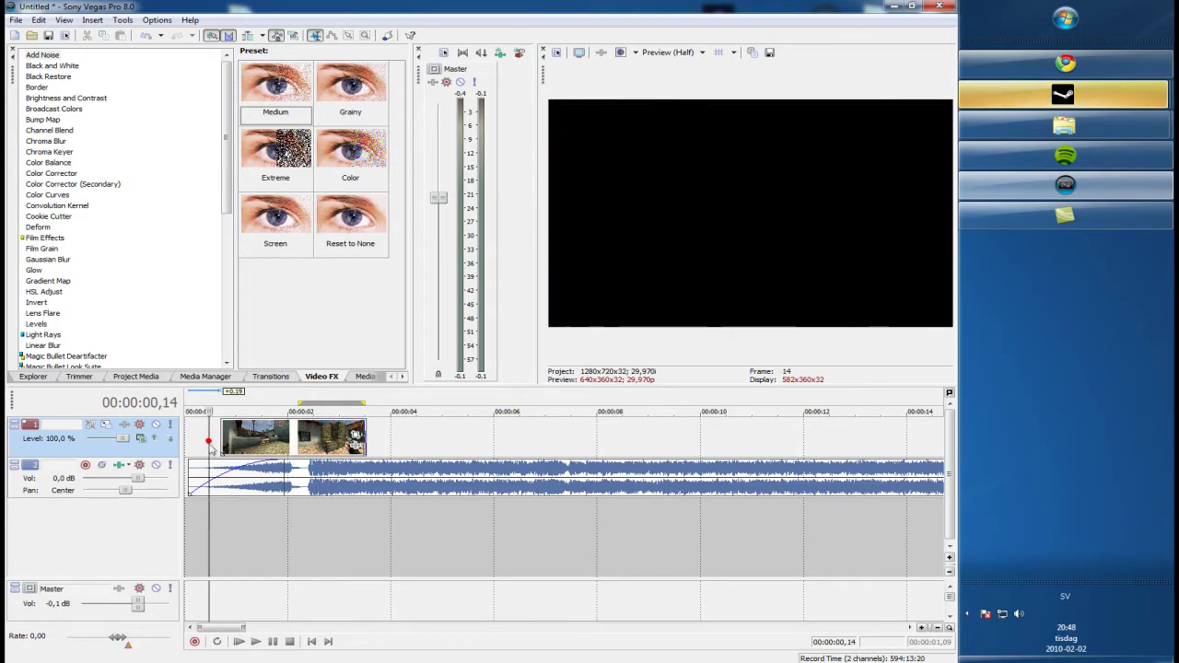
pyautogui.scroll(4, 208, 442)
pyautogui.scroll(-4, 218, 445)
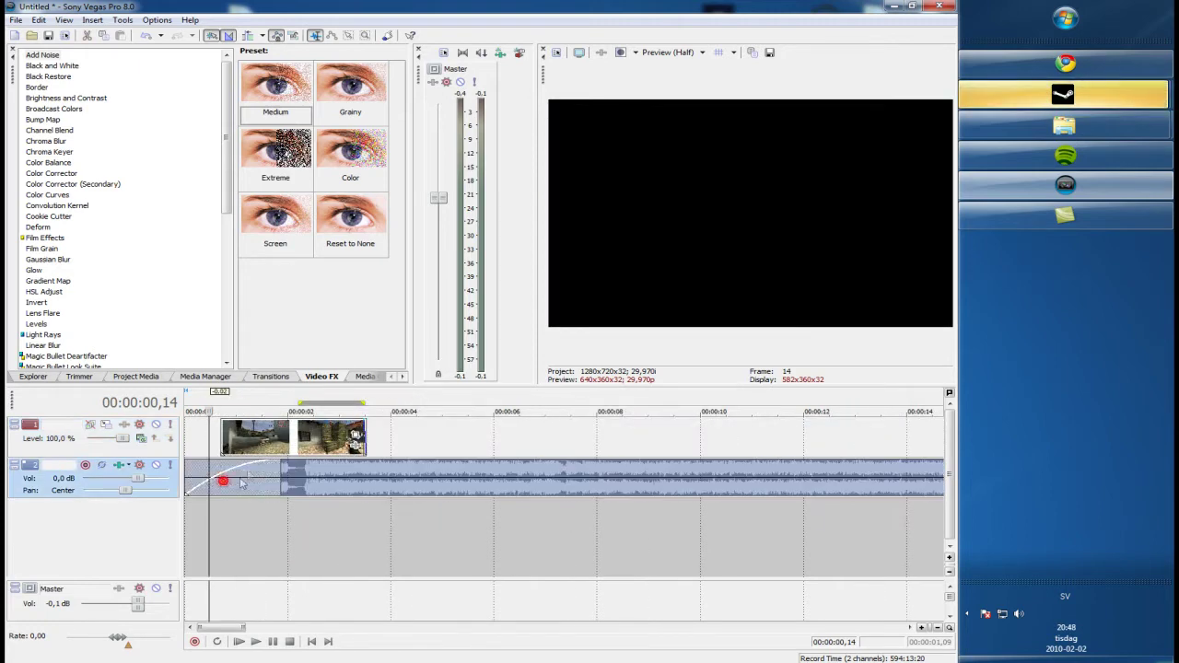
# Insert a Velocity envelope on the video clip
pyautogui.click(250, 429)
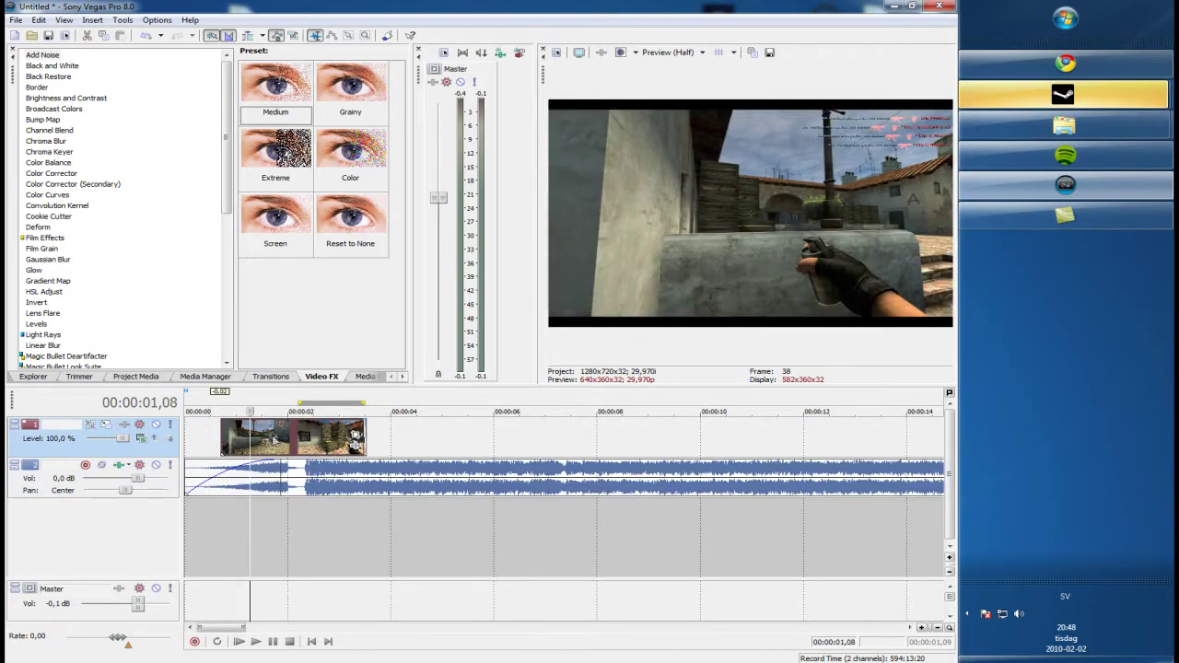
pyautogui.rightClick(266, 439)
pyautogui.moveTo(325, 341)
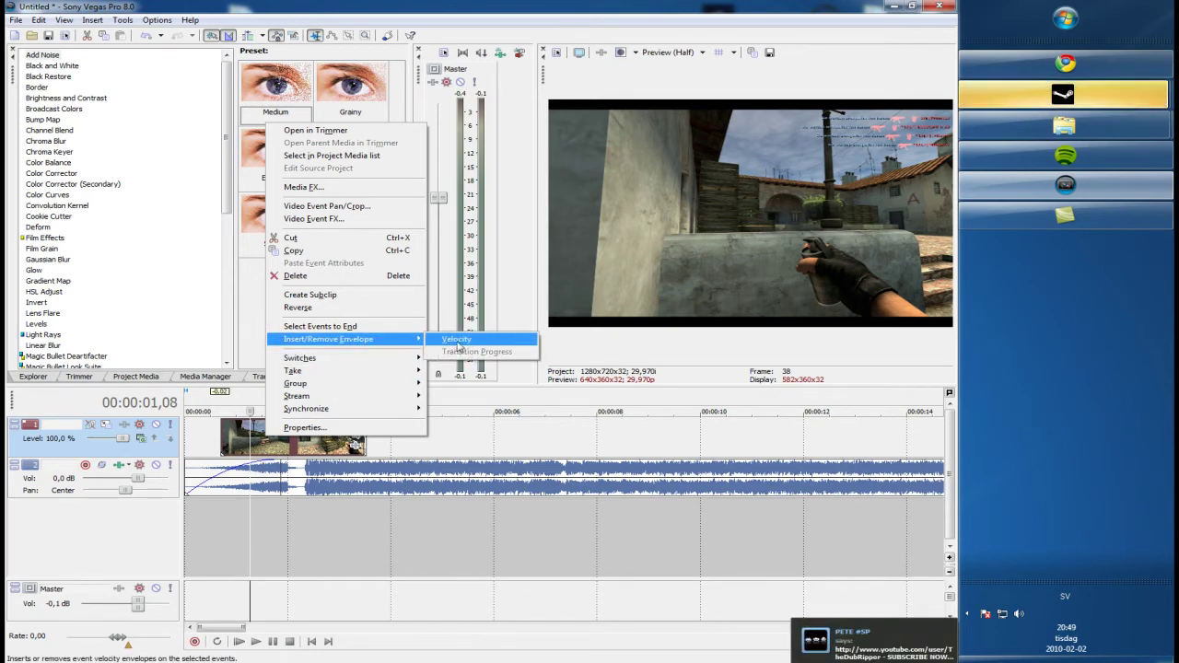
pyautogui.click(456, 339)
pyautogui.scroll(5, 262, 485)
pyautogui.scroll(3, 277, 481)
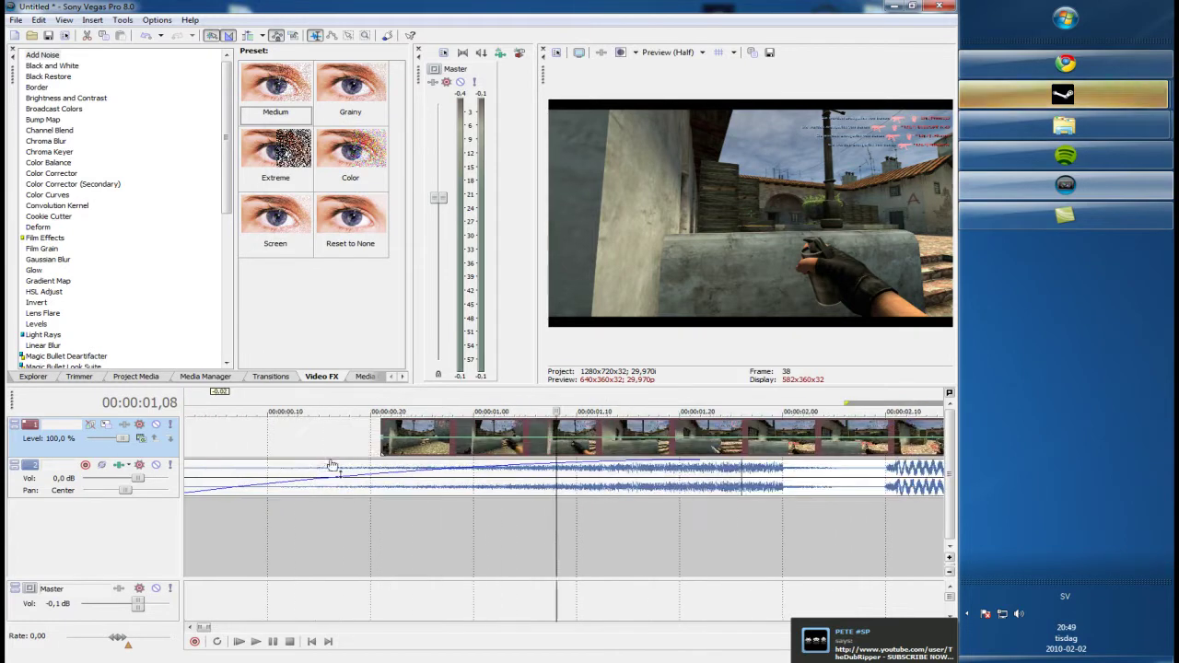
pyautogui.scroll(2, 413, 449)
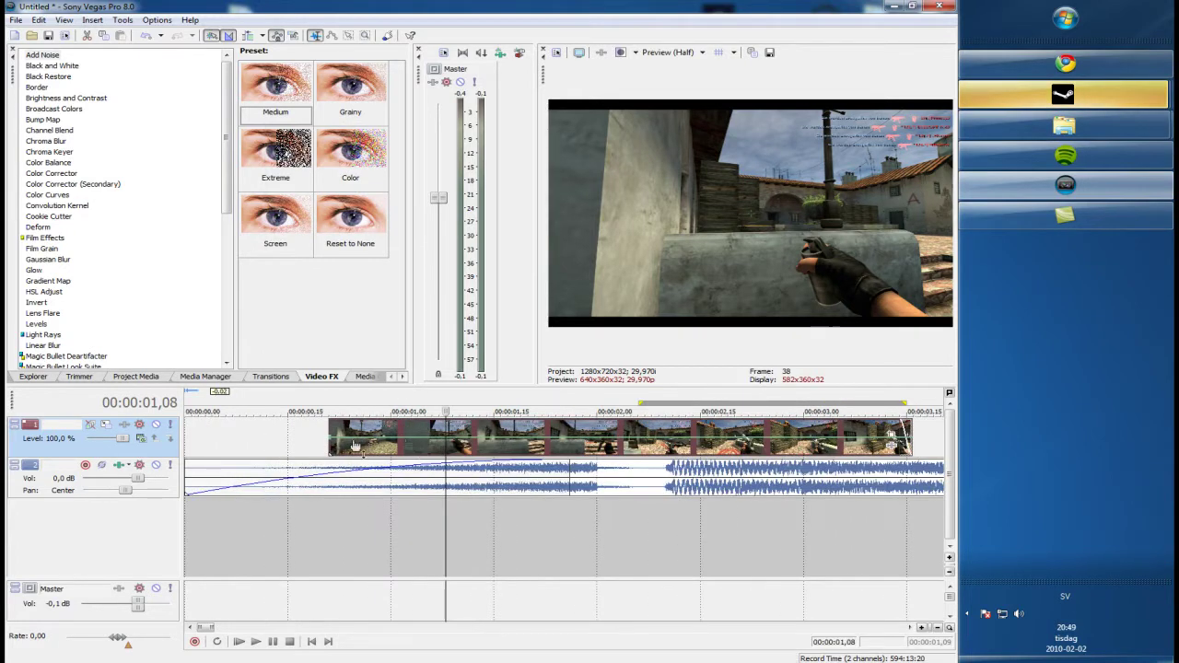
pyautogui.scroll(-1, 356, 450)
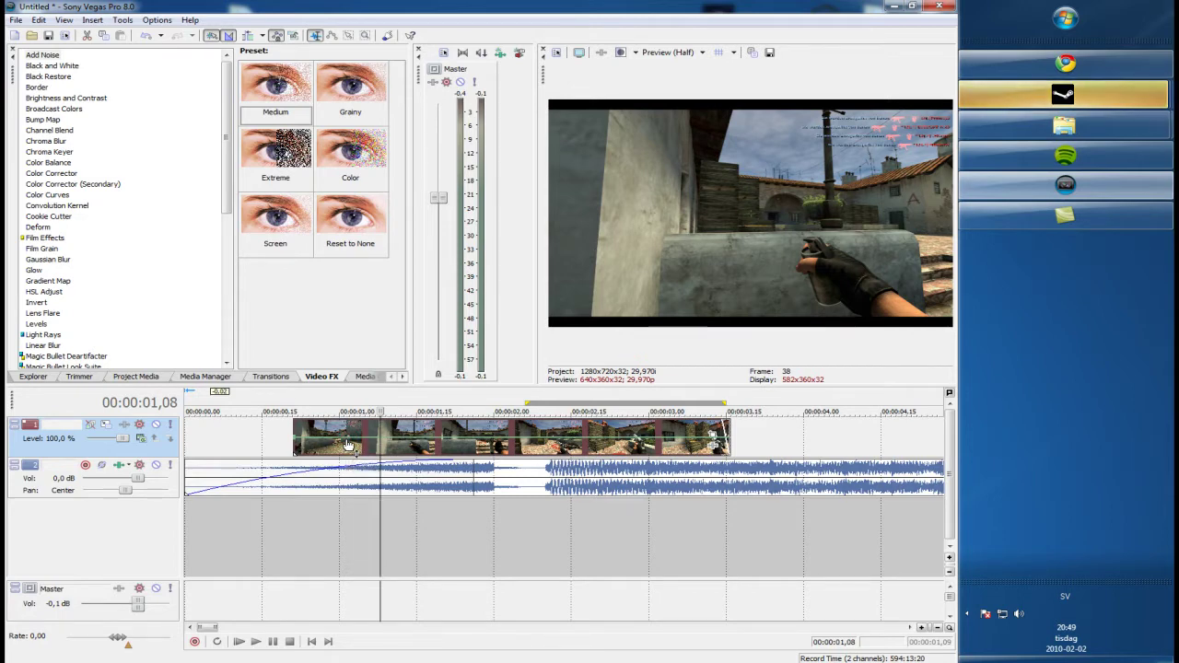
# Lower the clip's velocity line below normal speed and play a loop region over the clip to preview the slow motion
pyautogui.moveTo(347, 442); pyautogui.dragTo(352, 445)
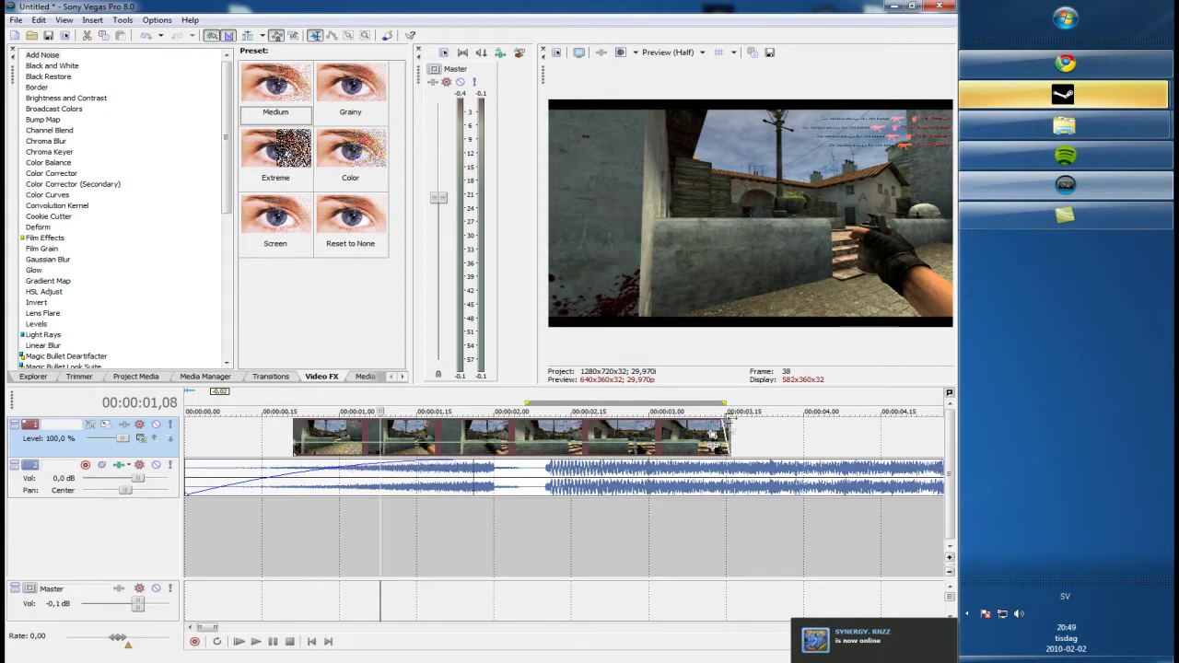
pyautogui.moveTo(742, 405); pyautogui.dragTo(284, 388)
pyautogui.press('space')
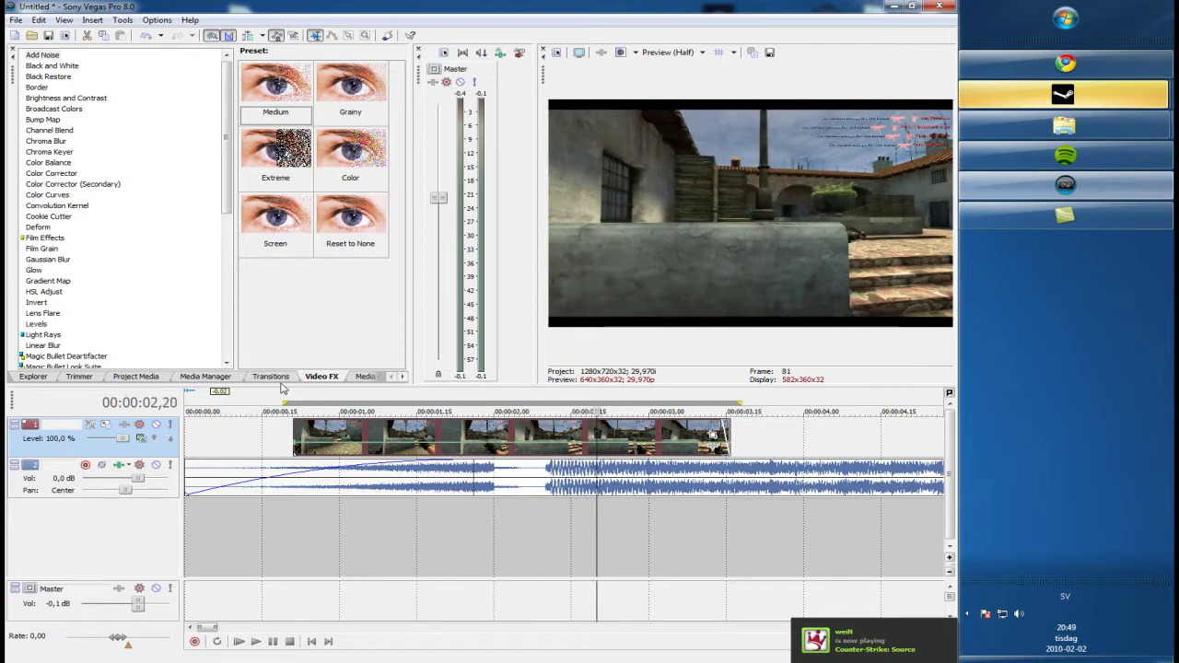
pyautogui.press('space')
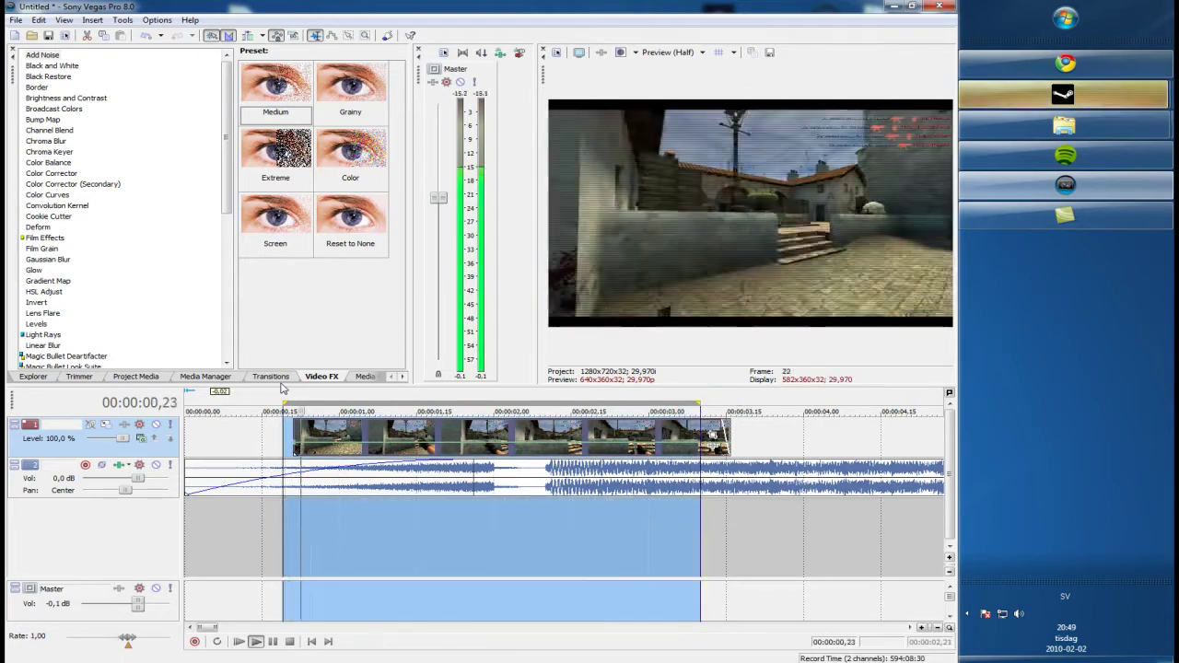
pyautogui.press('space')
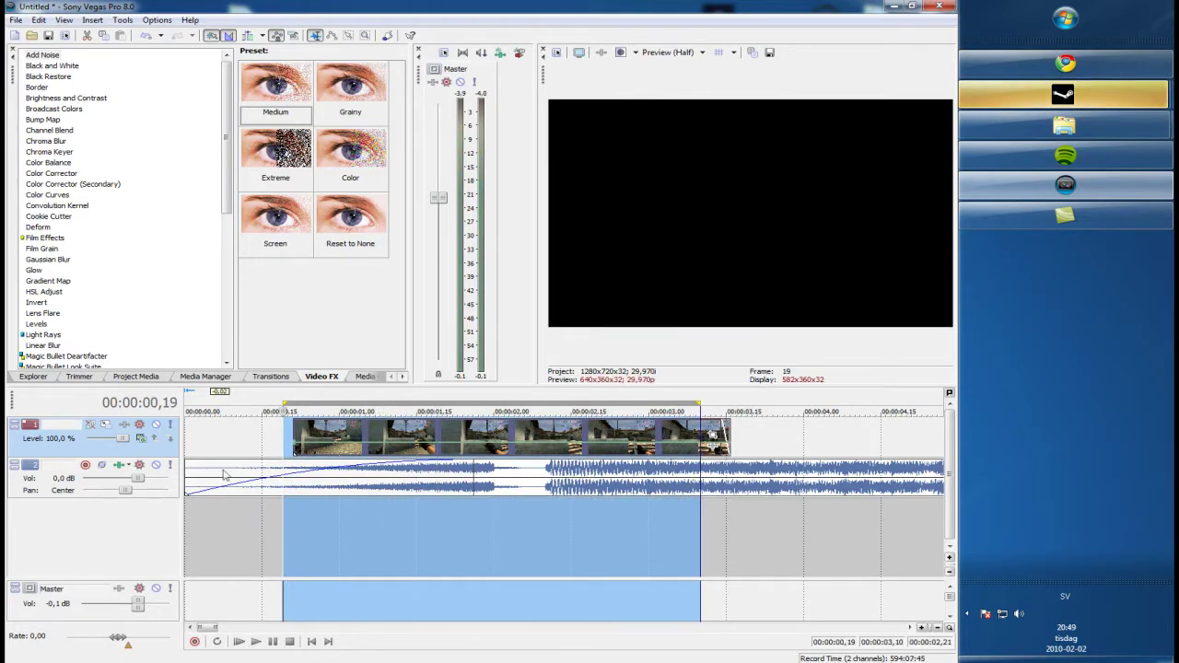
# Add velocity points at about 00:00:01,02, 01,06 and 01,11, lowering the middle one to about 17%
pyautogui.scroll(3, 394, 449)
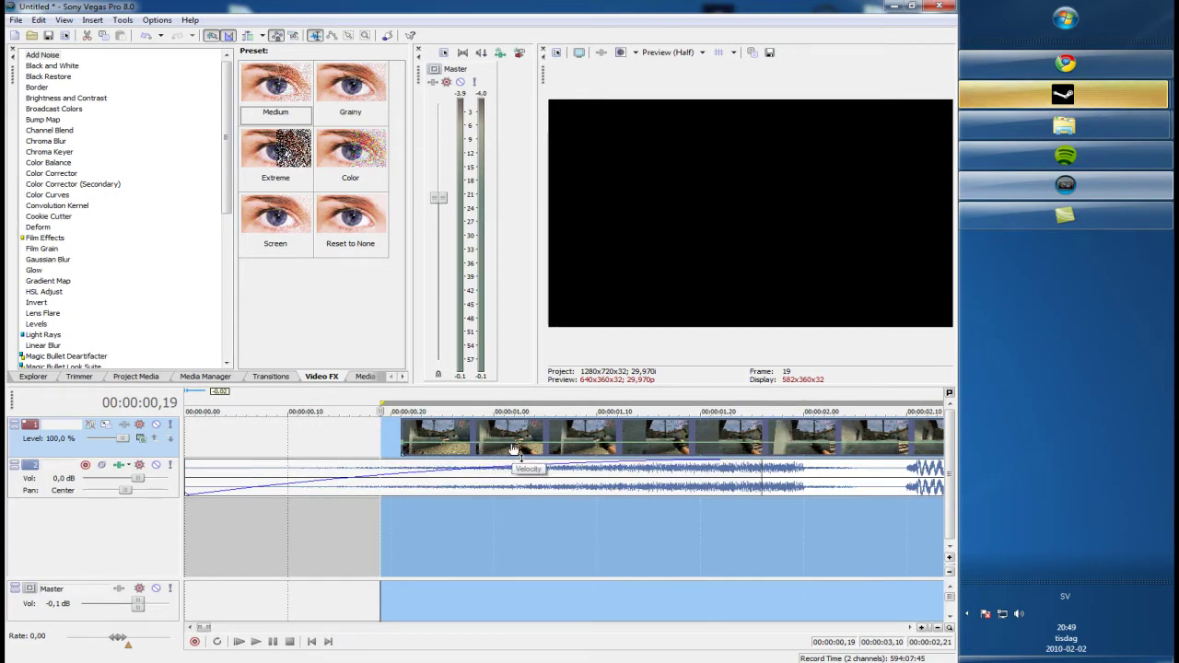
pyautogui.click(513, 449)
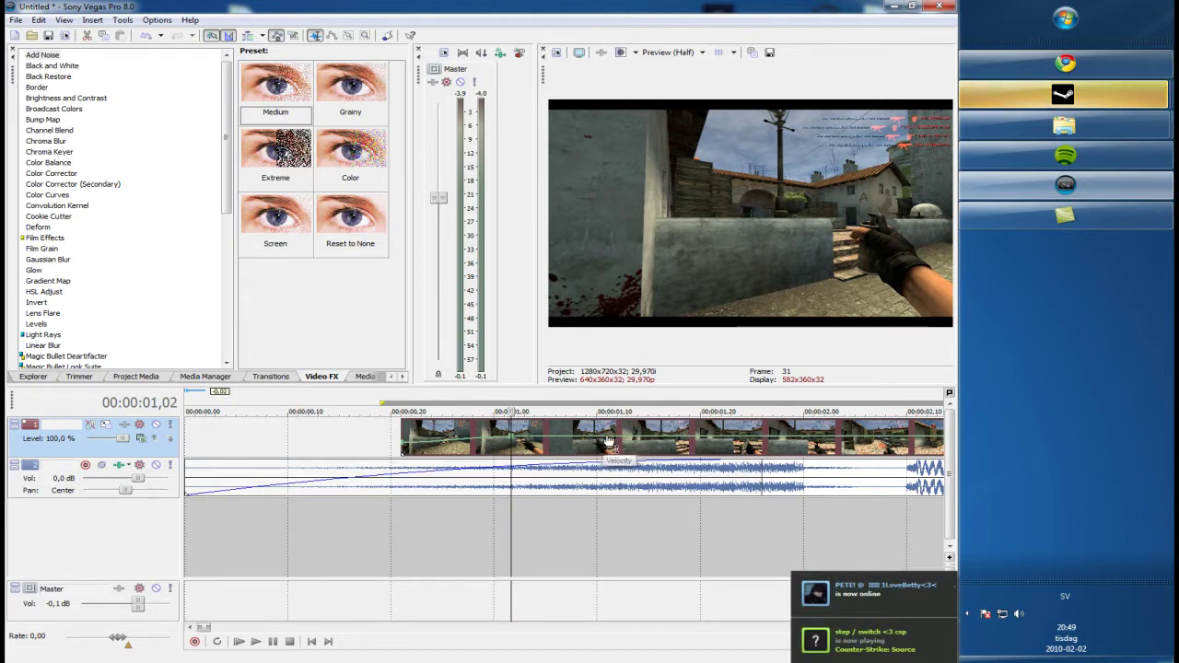
pyautogui.click(608, 442)
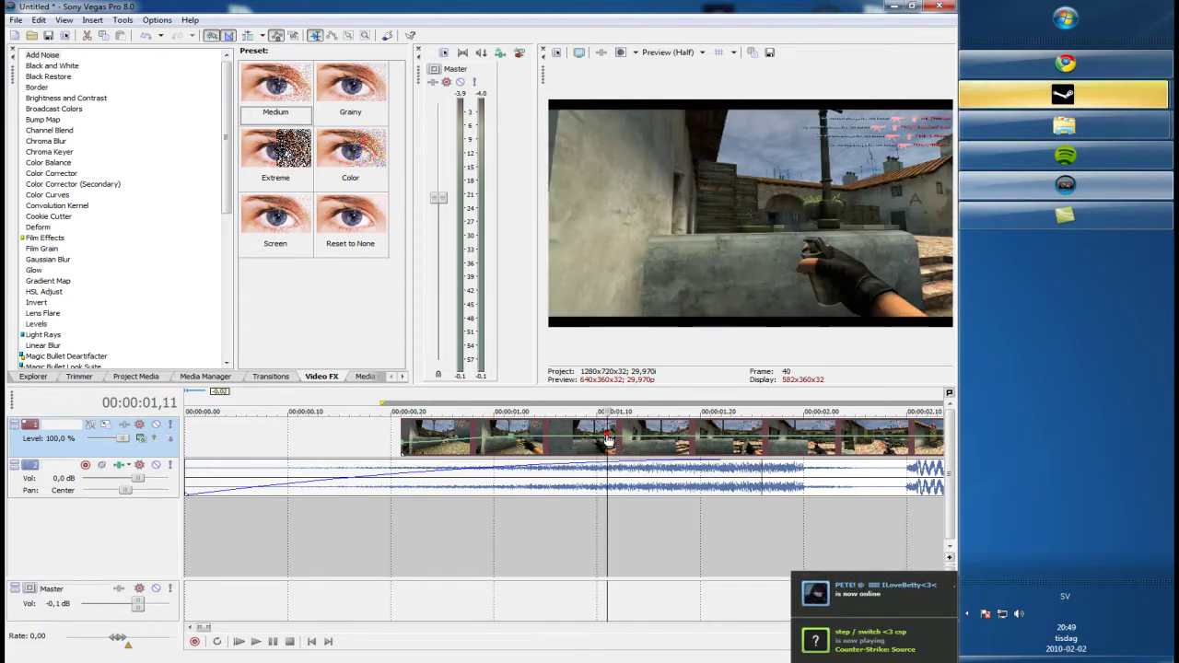
pyautogui.click(558, 443)
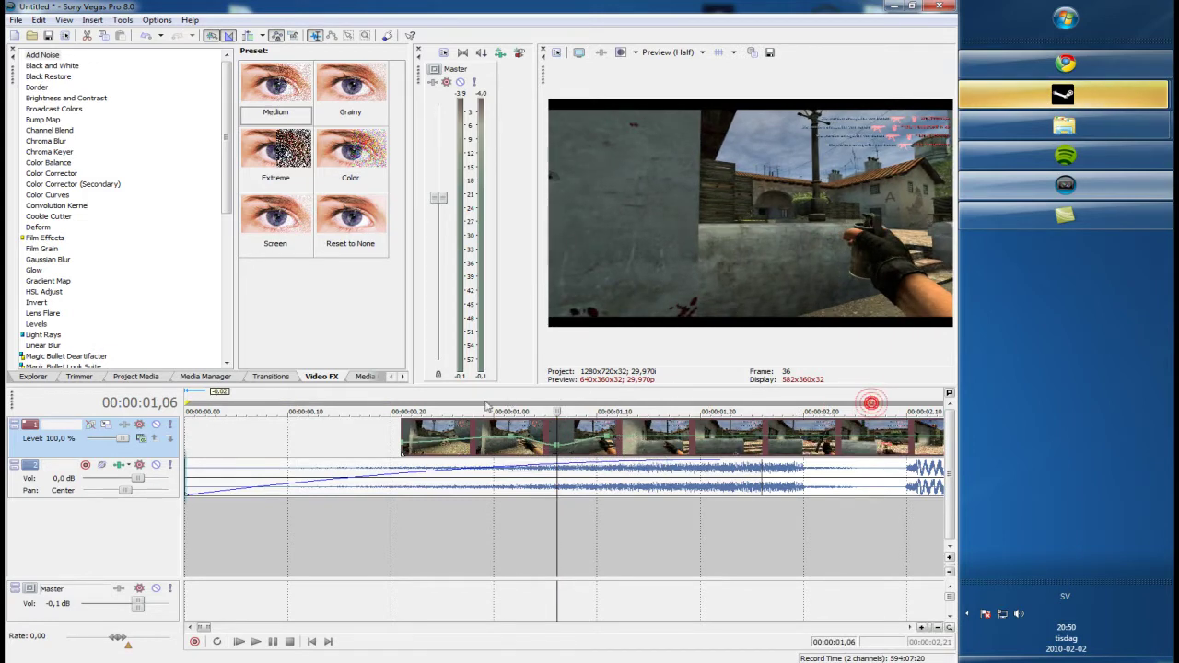
pyautogui.moveTo(910, 396); pyautogui.dragTo(489, 457)
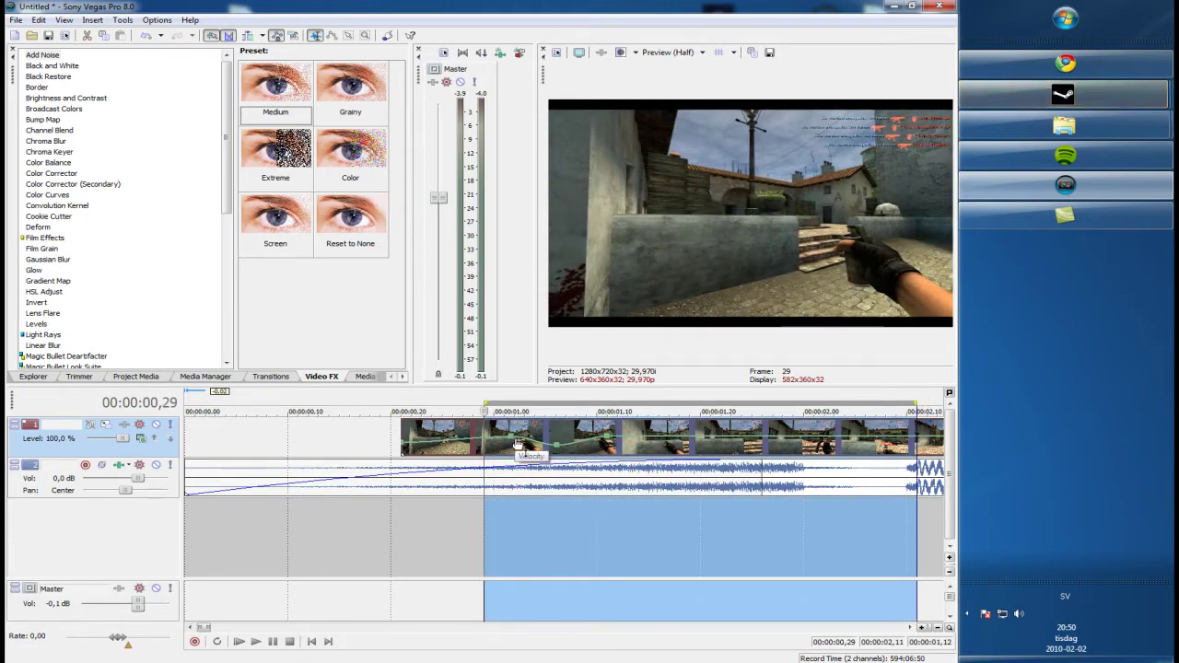
pyautogui.moveTo(556, 448)
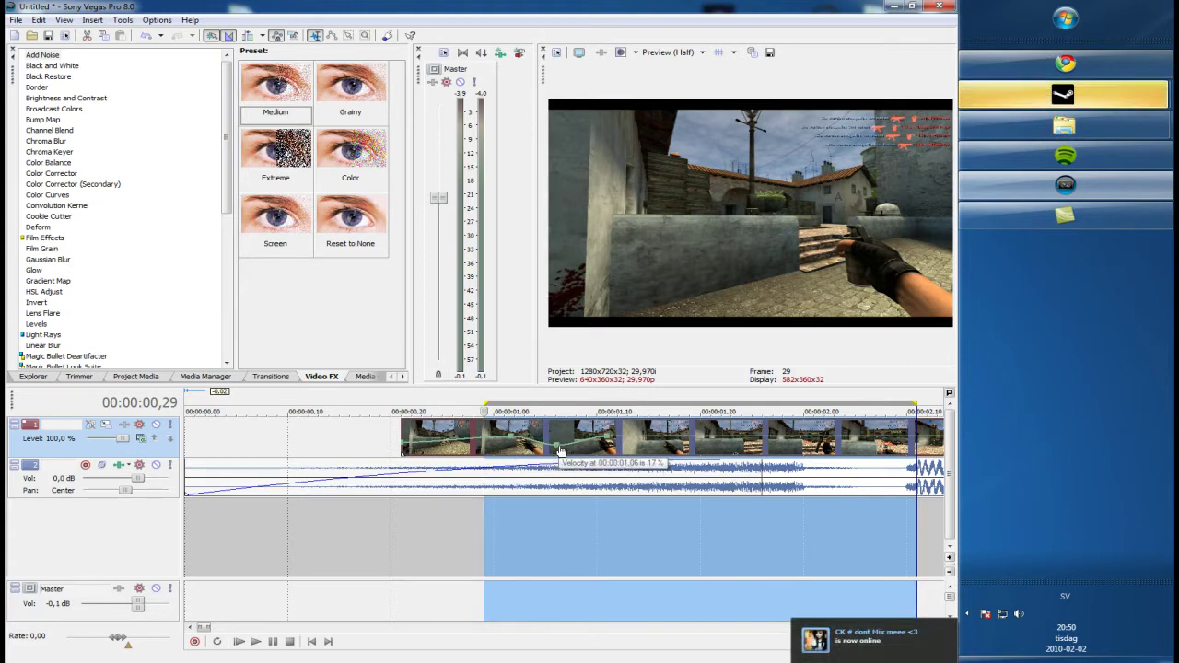
# Try to set the velocity point at 00:00:01,11 to an exact value of 1000
pyautogui.rightClick(609, 442)
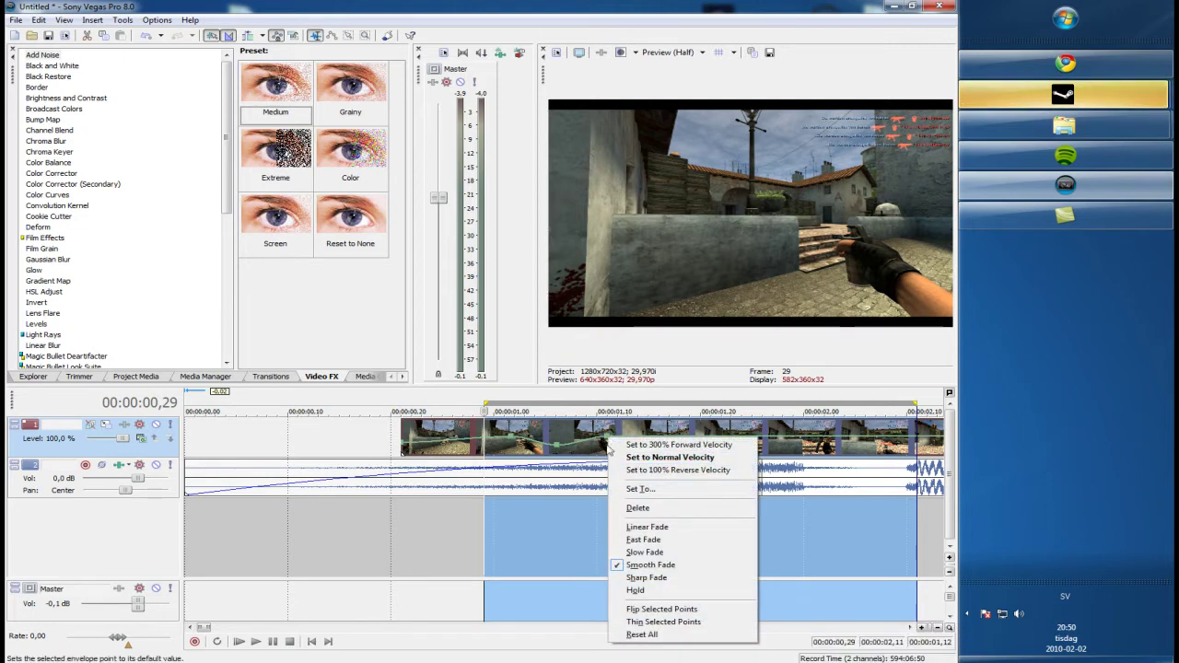
pyautogui.click(608, 442)
pyautogui.rightClick(608, 441)
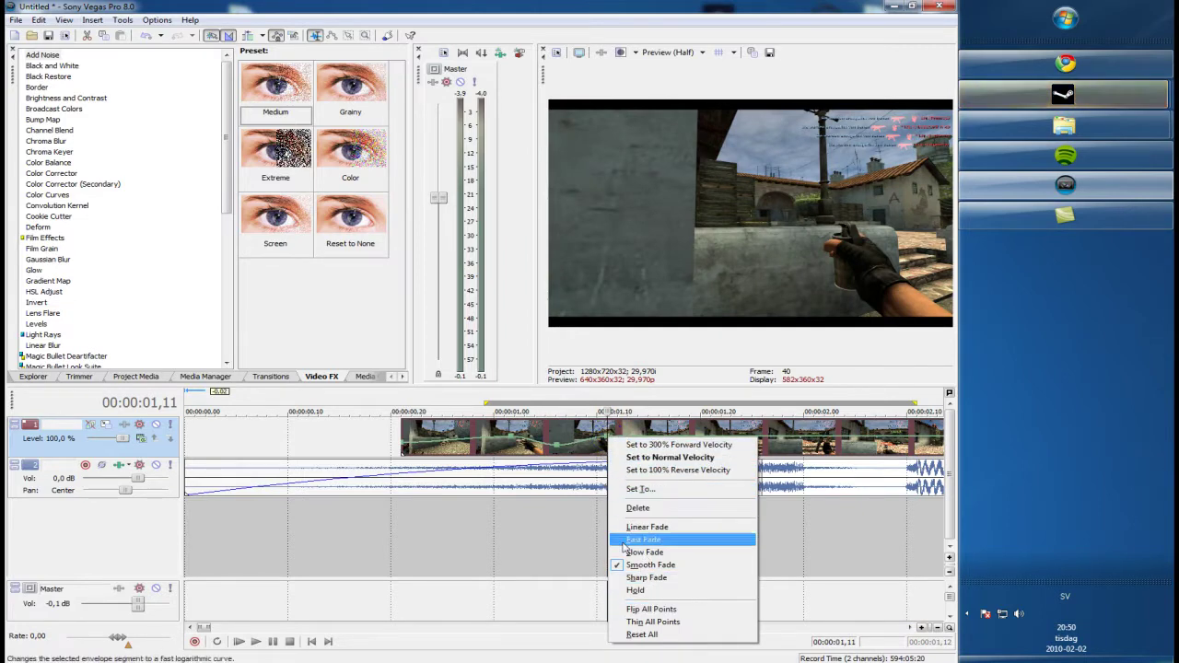
pyautogui.click(645, 491)
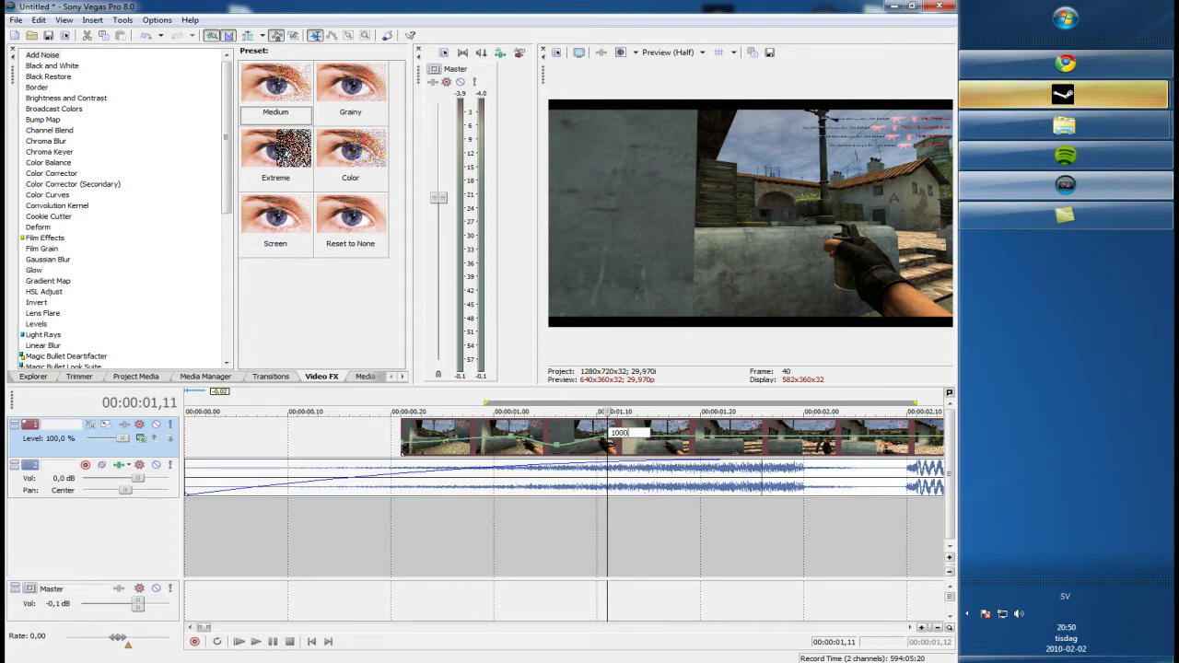
pyautogui.press('Return')
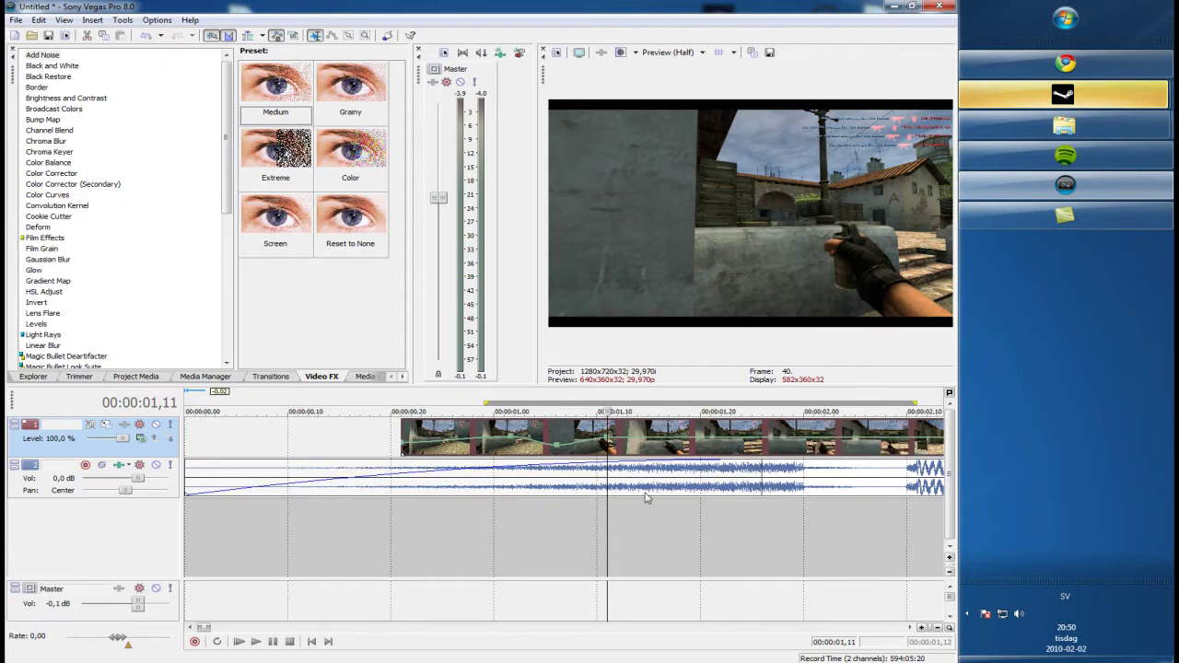
# Mark a loop region over the first part of the clip and play it to check the slowdown
pyautogui.scroll(1, 666, 479)
pyautogui.scroll(-1, 666, 479)
pyautogui.moveTo(905, 400); pyautogui.dragTo(321, 401)
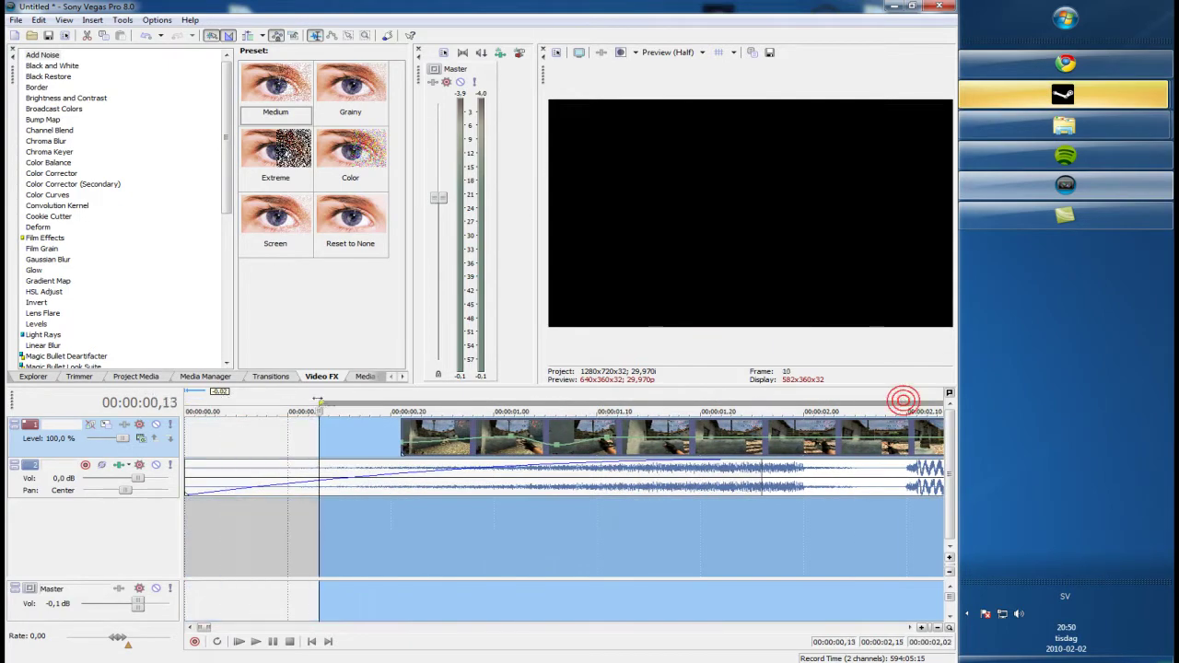
pyautogui.press('space')
pyautogui.press('Right')
pyautogui.press('Right')
pyautogui.press('Right')
pyautogui.press('Right')
pyautogui.press('Right')
pyautogui.press('Right')
pyautogui.press('Right')
pyautogui.press('Right')
pyautogui.press('Right')
pyautogui.press('Right')
pyautogui.press('Right')
pyautogui.press('Right')
pyautogui.press('Right')
pyautogui.press('Right')
pyautogui.press('Right')
pyautogui.press('Right')
pyautogui.press('Right')
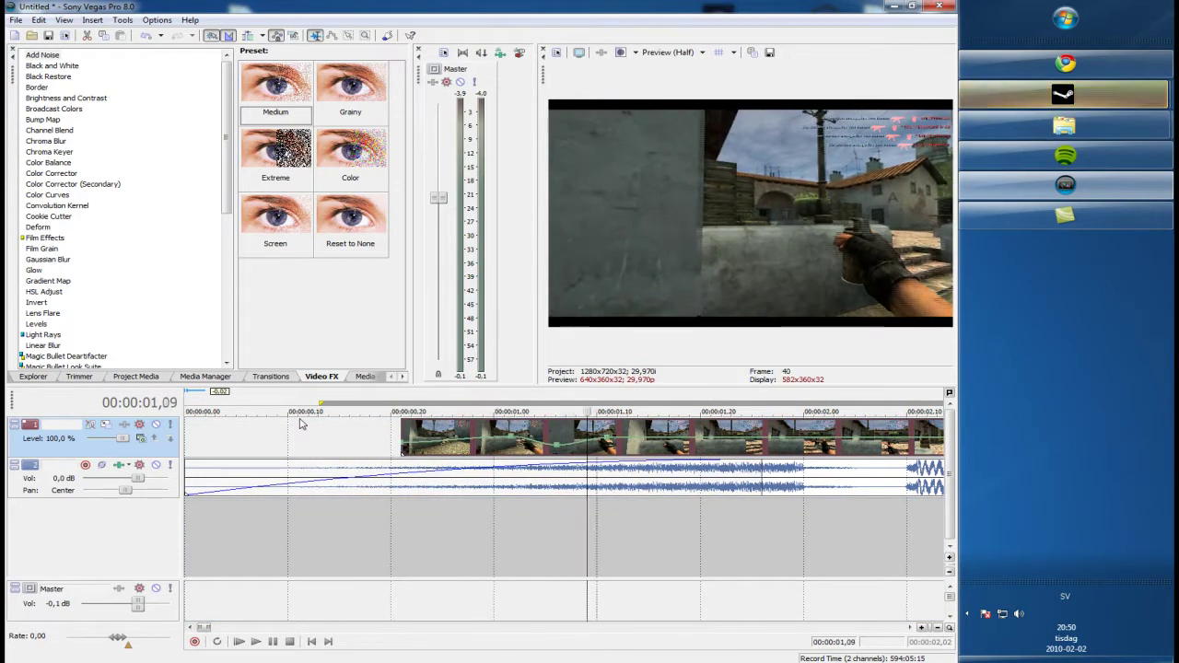
pyautogui.press('o')
pyautogui.press('space')
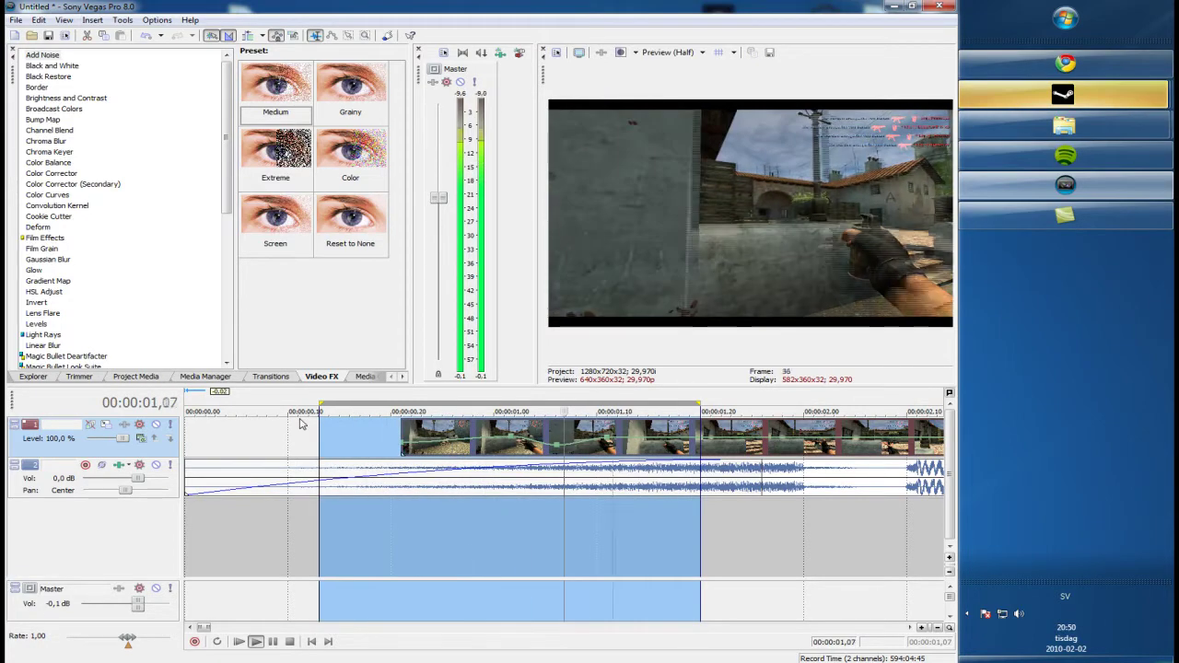
pyautogui.press('space')
# Add velocity points at about 00:00:01,17 and 00:00:01,23, raising the second one to speed up the clip
pyautogui.click(534, 558)
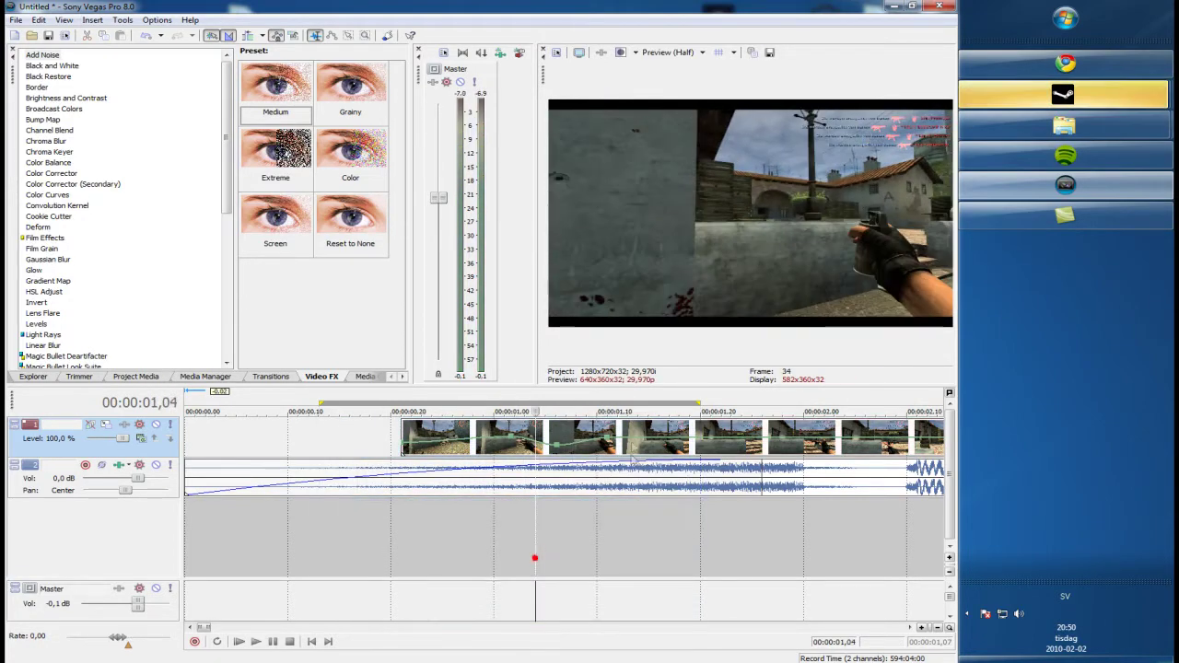
pyautogui.scroll(-1, 650, 461)
pyautogui.click(501, 437)
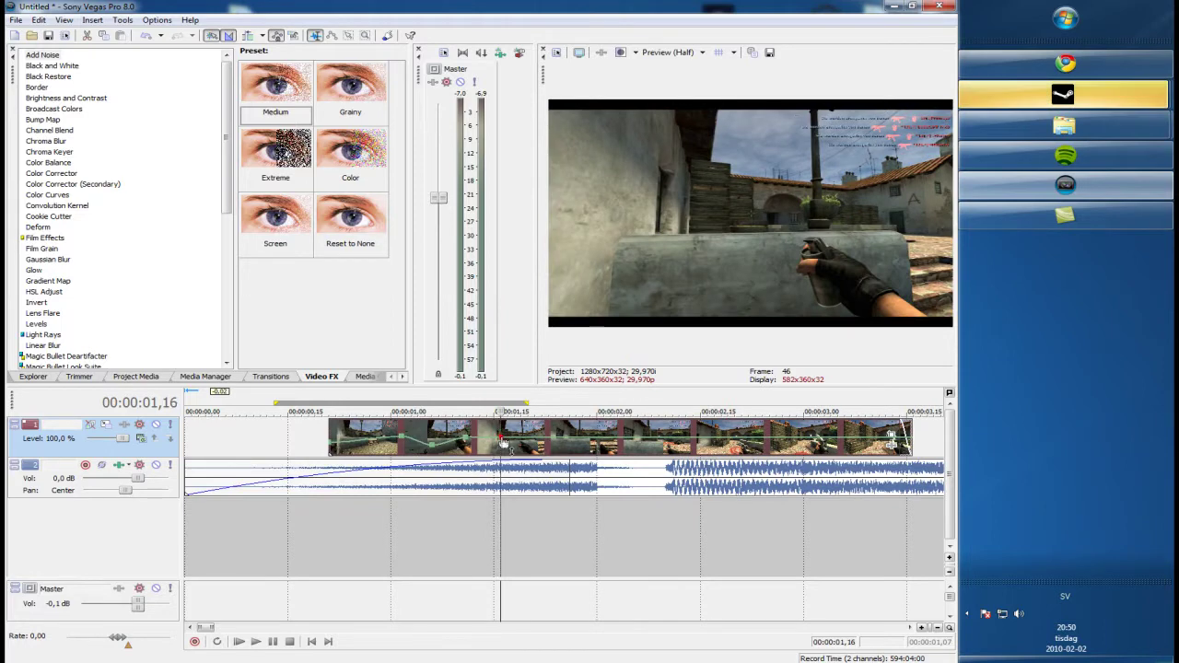
pyautogui.click(514, 444)
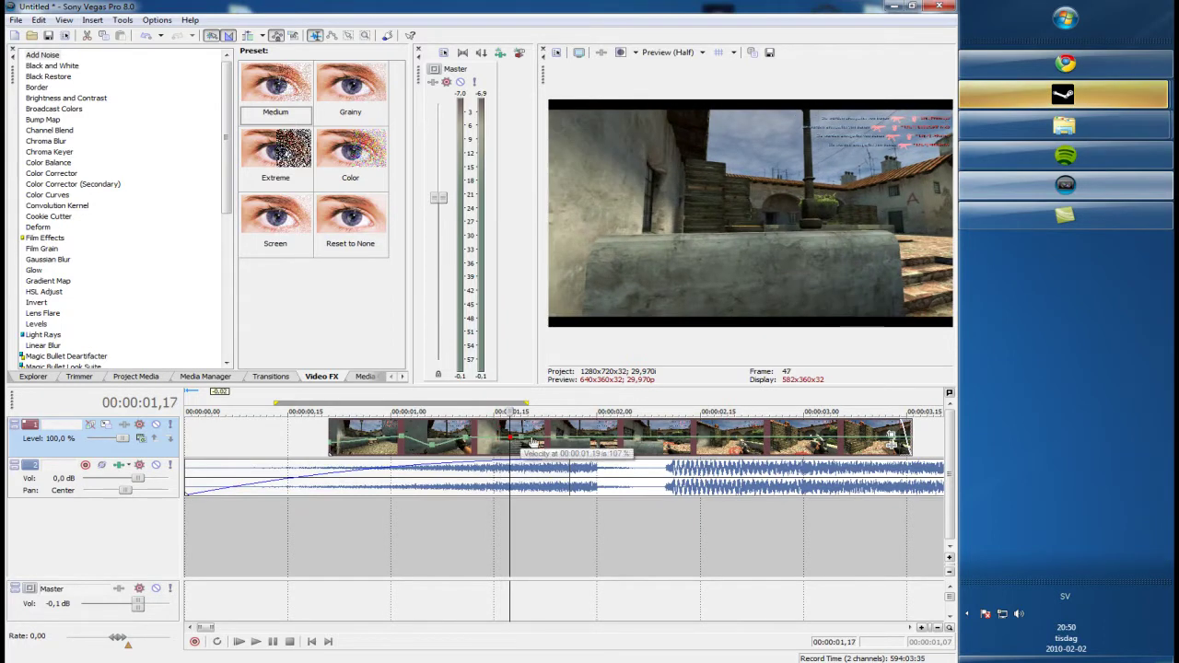
pyautogui.press('Right')
pyautogui.press('Right')
pyautogui.press('Right')
pyautogui.moveTo(553, 436); pyautogui.dragTo(553, 431)
pyautogui.press('Right')
pyautogui.press('Right')
pyautogui.press('Right')
pyautogui.press('Right')
pyautogui.press('Right')
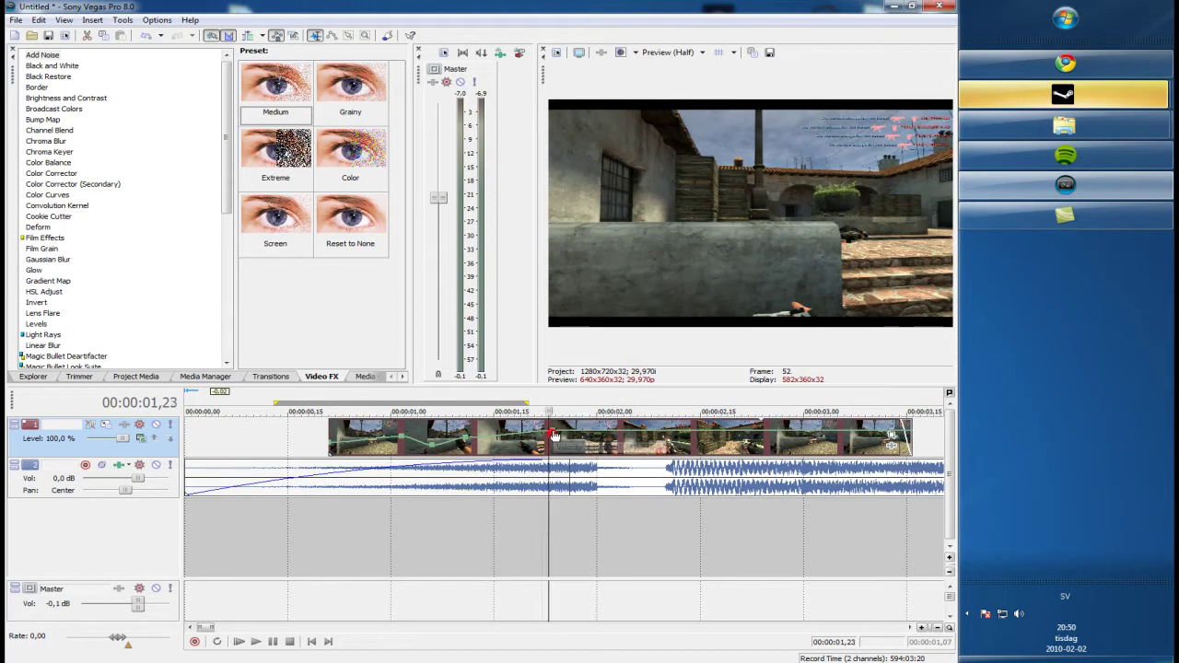
pyautogui.press('Left')
# Drop the velocity envelope after the raised point to about 31% at 00:00:01,26
pyautogui.click(605, 445)
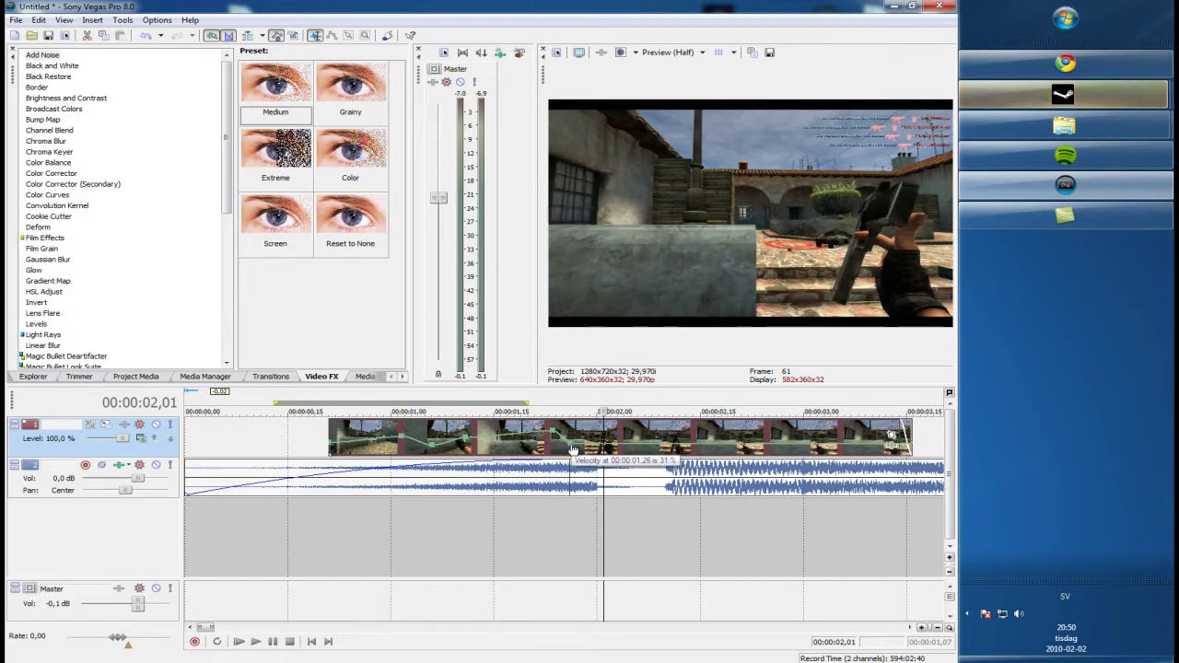
pyautogui.press('Left')
pyautogui.press('Left')
pyautogui.press('Left')
pyautogui.press('Left')
pyautogui.press('Left')
pyautogui.press('Left')
pyautogui.press('Left')
pyautogui.press('Right')
pyautogui.press('Right')
pyautogui.press('Right')
pyautogui.press('Right')
pyautogui.press('Right')
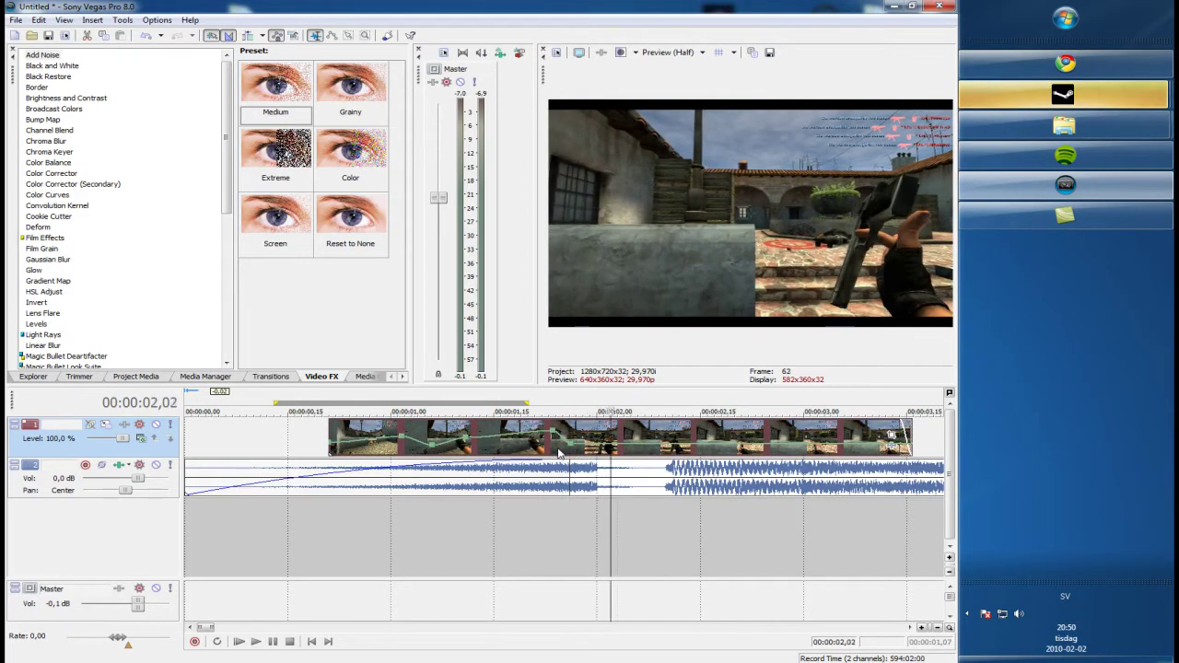
# Raise the velocity to a fast peak just before 00:00:02,11 and drop it to about 24% at 00:00:02,12
pyautogui.click(604, 447)
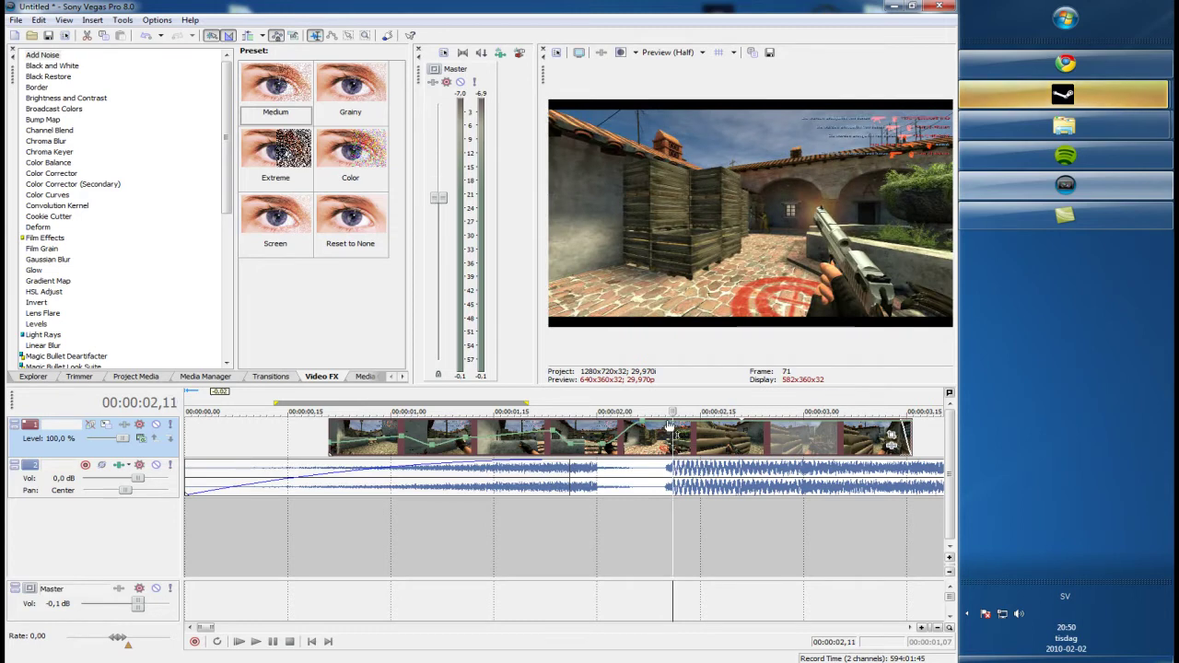
pyautogui.click(671, 426)
pyautogui.moveTo(677, 424); pyautogui.dragTo(678, 448)
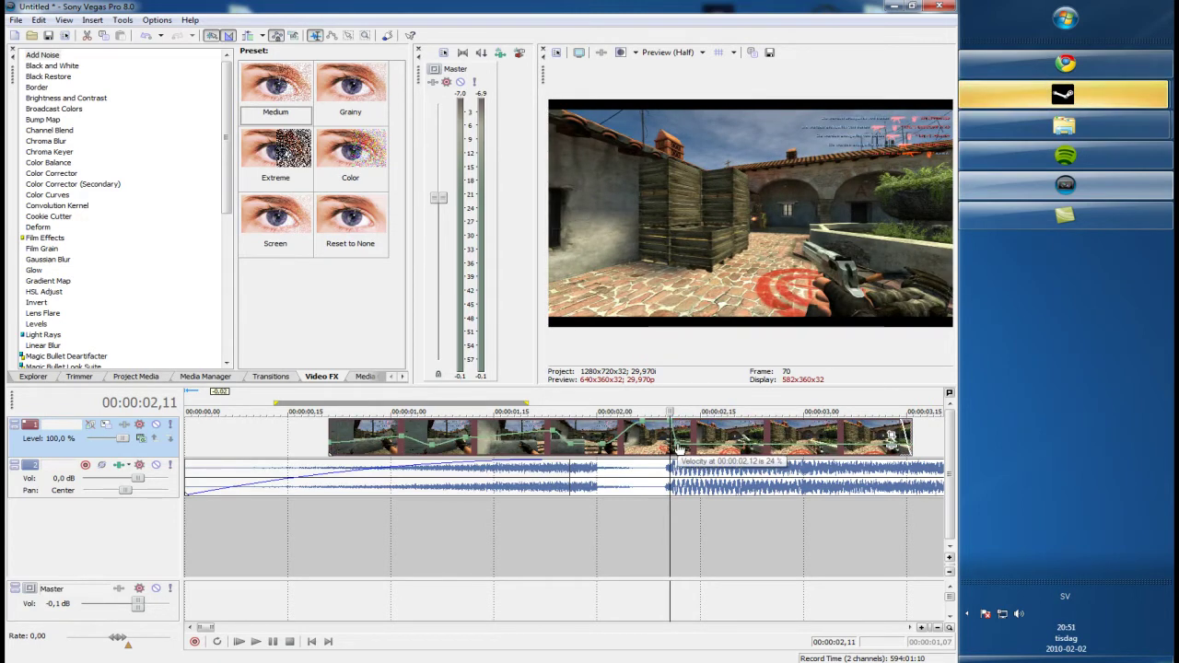
pyautogui.press('space')
pyautogui.click(701, 466)
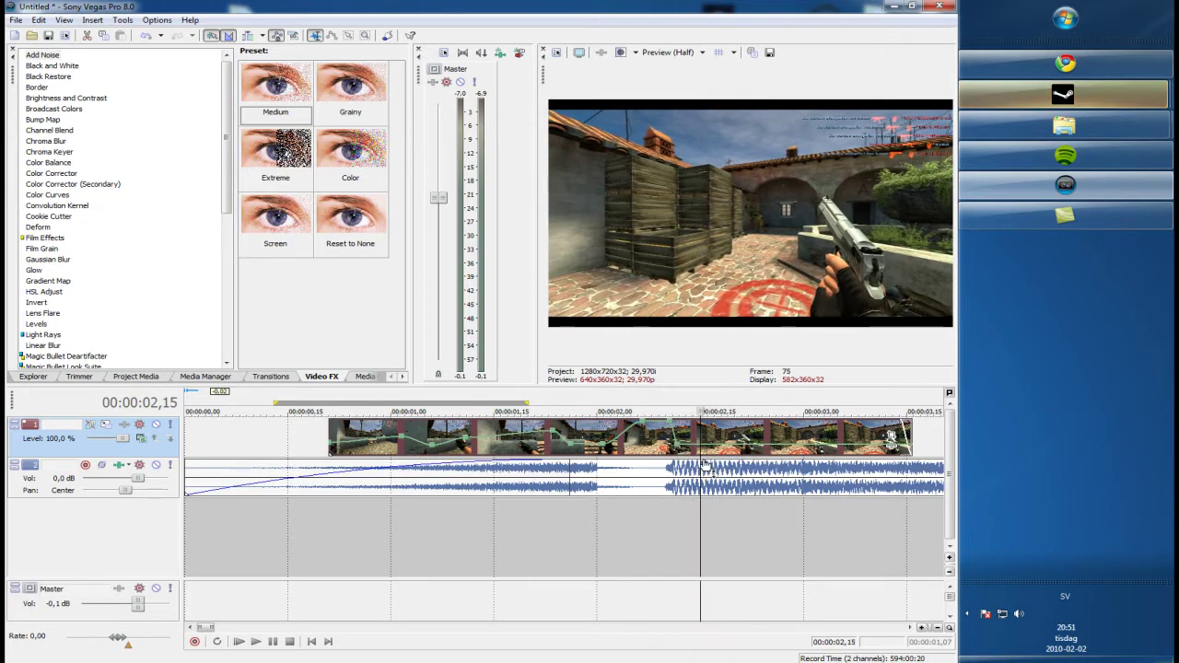
# Raise the velocity envelope again after the slowdown, with a higher point at about 00:00:02,18
pyautogui.press('Left')
pyautogui.moveTo(709, 446); pyautogui.dragTo(719, 434)
pyautogui.press('Right')
pyautogui.press('Right')
pyautogui.press('Right')
pyautogui.press('Right')
pyautogui.press('Right')
pyautogui.press('Right')
pyautogui.press('Right')
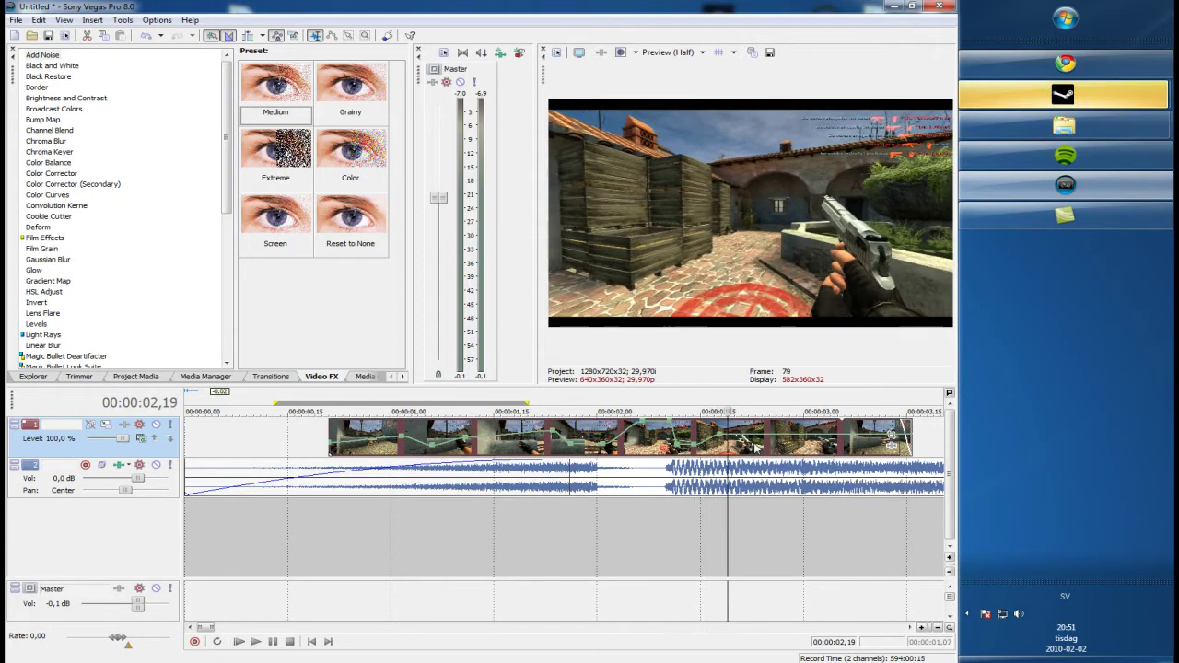
# Find the shot at about 00:00:02,20 and lower the velocity envelope just after it, at about 00:00:02,22
pyautogui.press('Left')
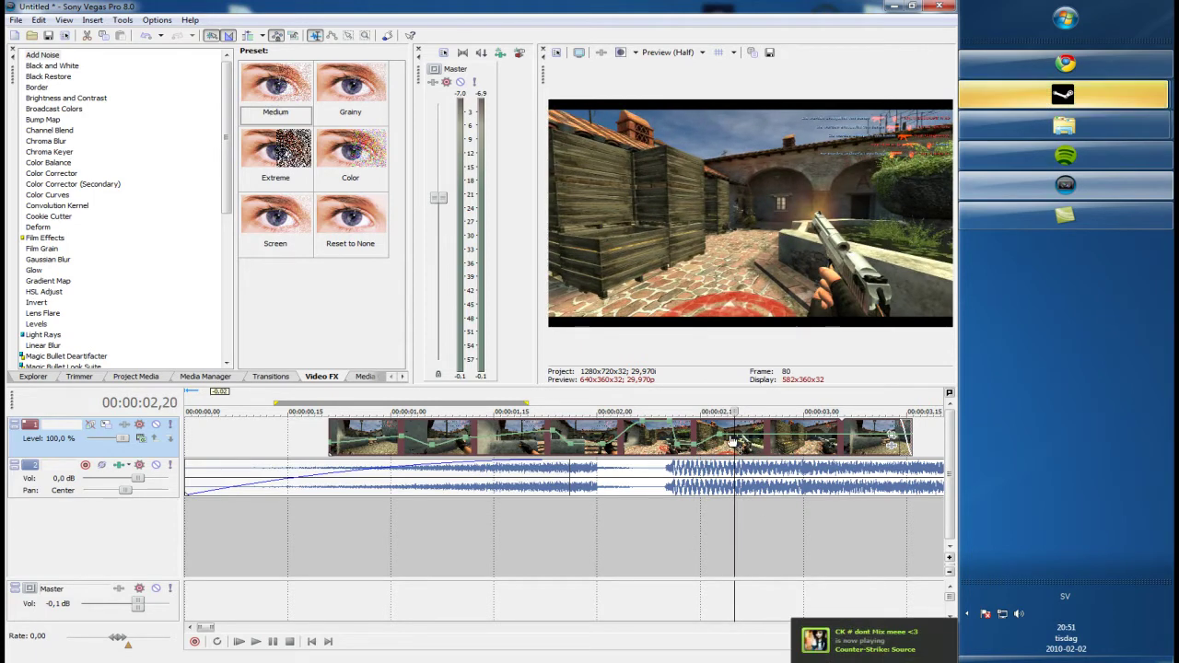
pyautogui.press('Right')
pyautogui.press('Left')
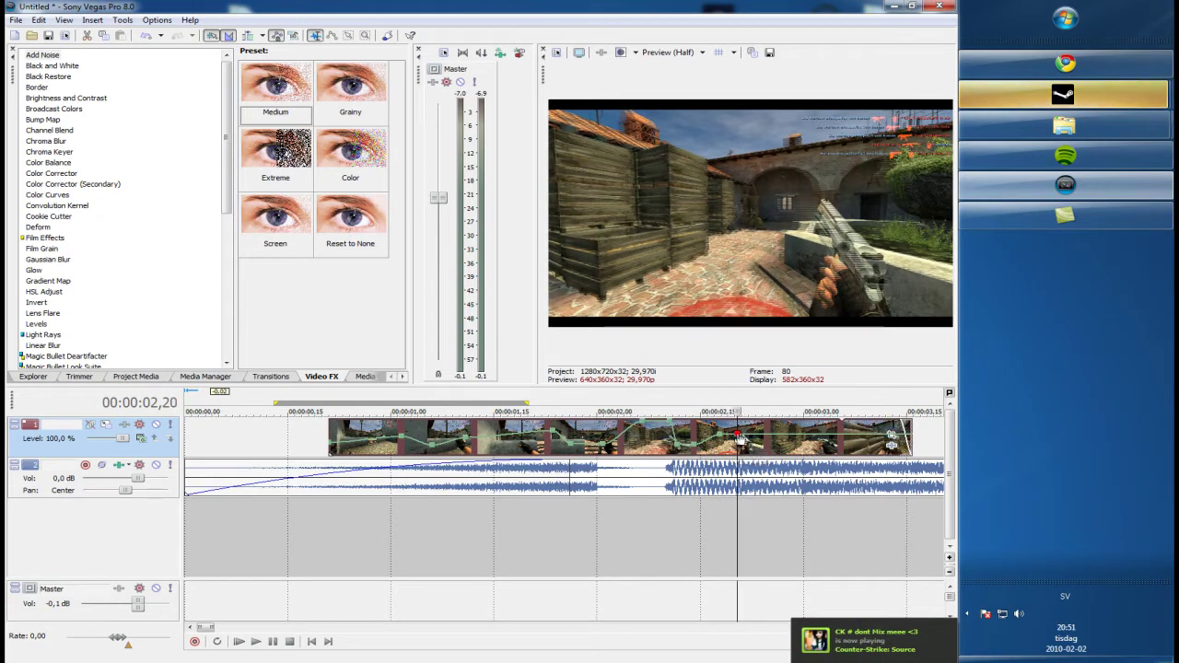
pyautogui.moveTo(750, 450); pyautogui.dragTo(750, 447)
# Add a fade-out to the end of the gameplay clip, starting at about 00:00:03,05
pyautogui.press('Right')
pyautogui.press('Right')
pyautogui.press('Right')
pyautogui.press('Right')
pyautogui.press('Right')
pyautogui.press('Right')
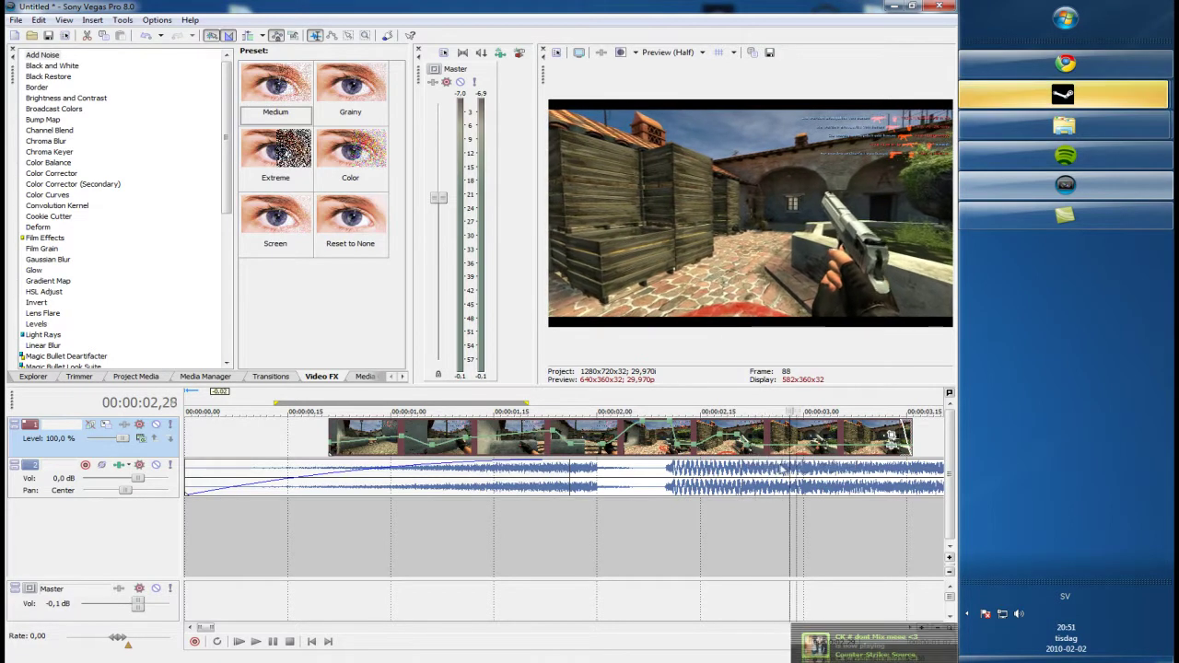
pyautogui.press('Right')
pyautogui.press('Right')
pyautogui.press('Right')
pyautogui.press('Right')
pyautogui.press('Right')
pyautogui.press('Right')
pyautogui.moveTo(905, 423); pyautogui.dragTo(839, 430)
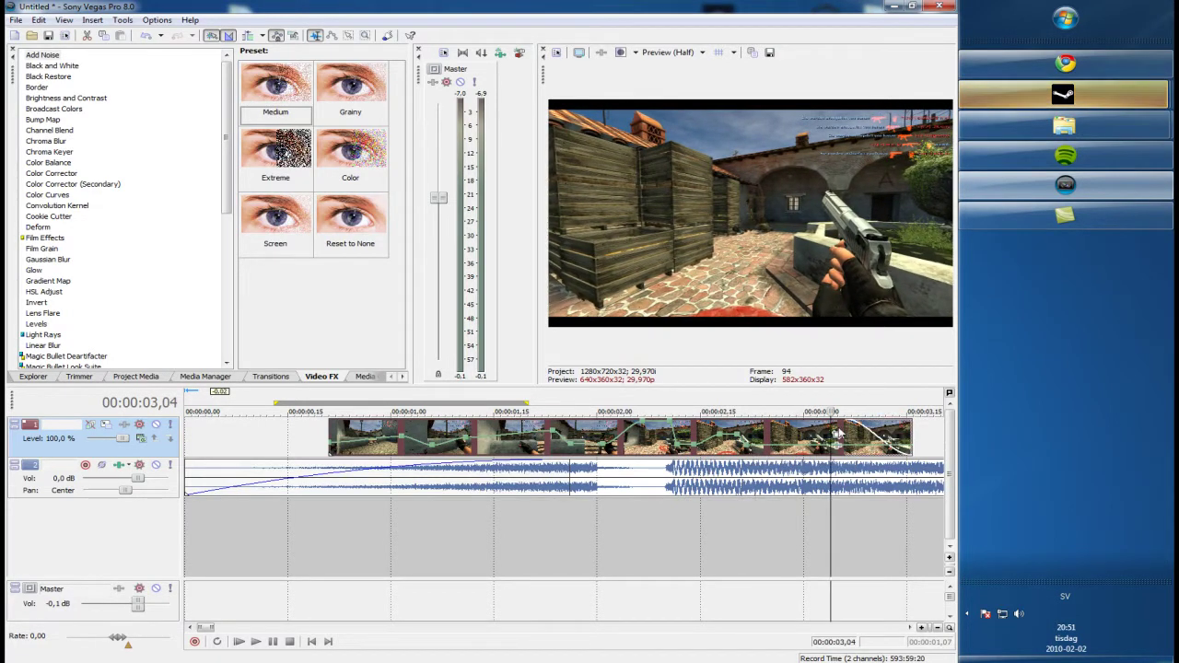
# Set the loop region from 00:00:00,21 to 00:00:03,17 around the clip and play it
pyautogui.press('space')
pyautogui.moveTo(918, 397); pyautogui.dragTo(328, 402)
pyautogui.press('space')
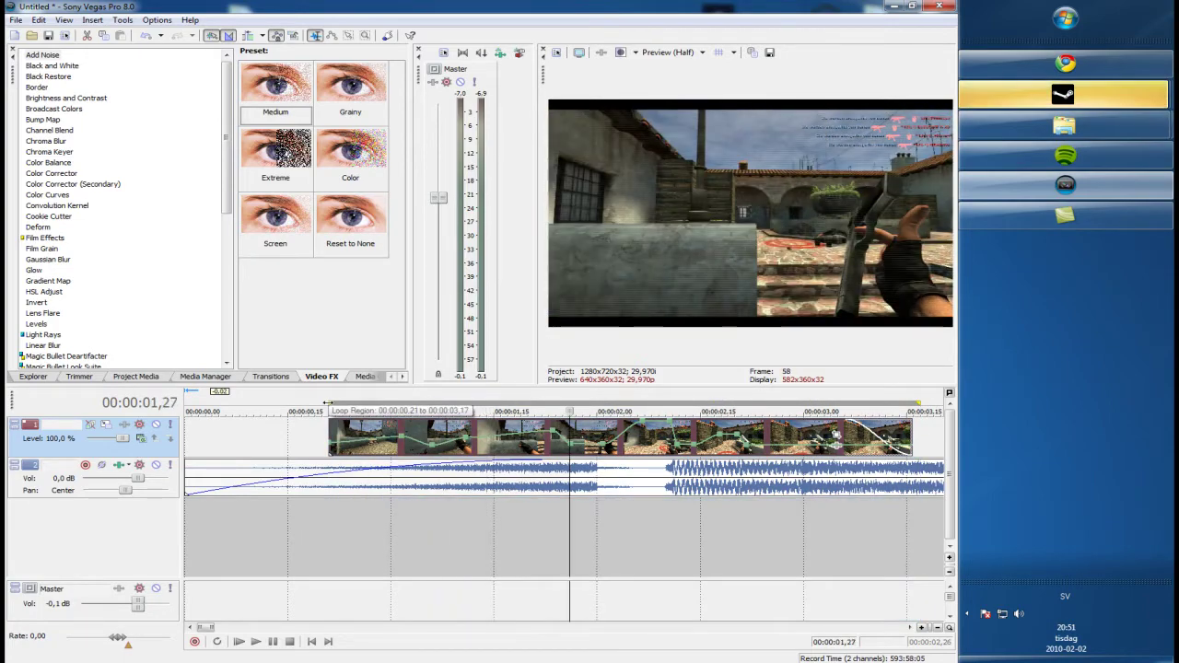
pyautogui.click(328, 402)
pyautogui.press('space')
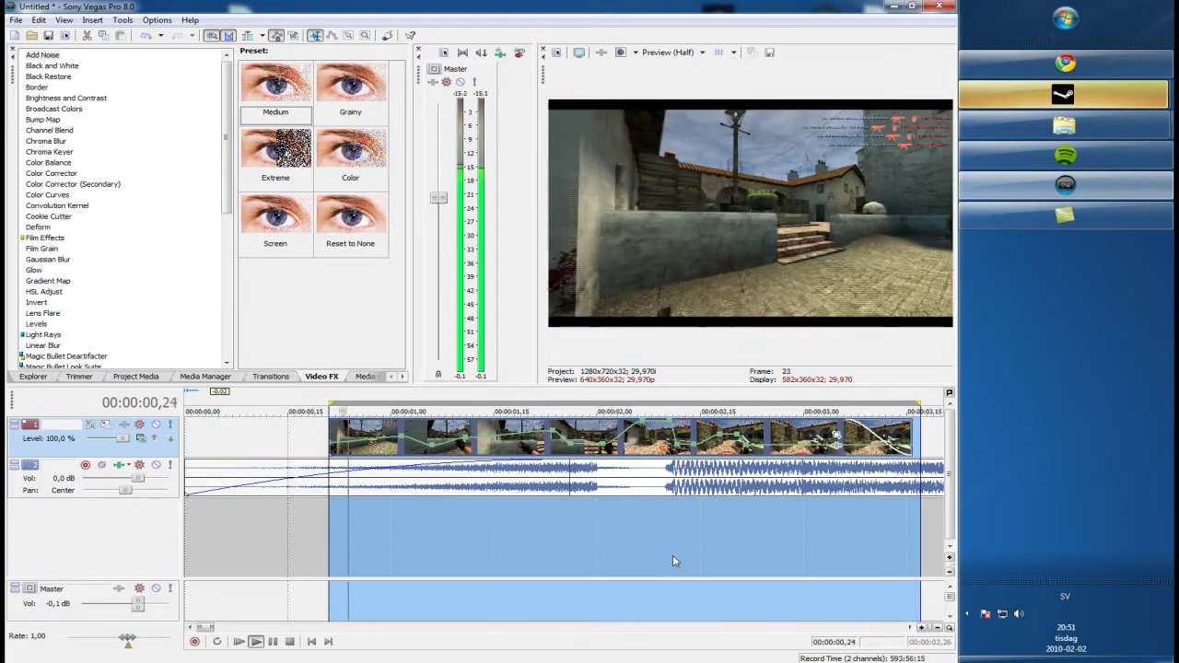
pyautogui.press('space')
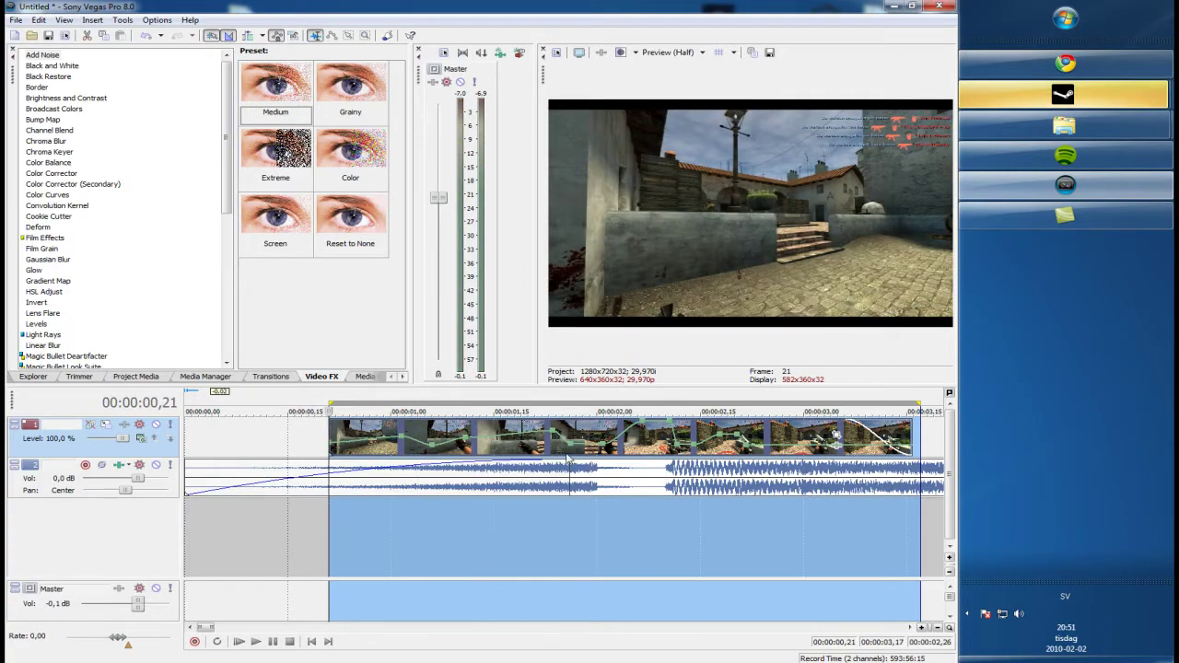
# Examine how the shot and velocity drop around 00:00:02,11 line up with the beat in the audio waveform
pyautogui.click(645, 481)
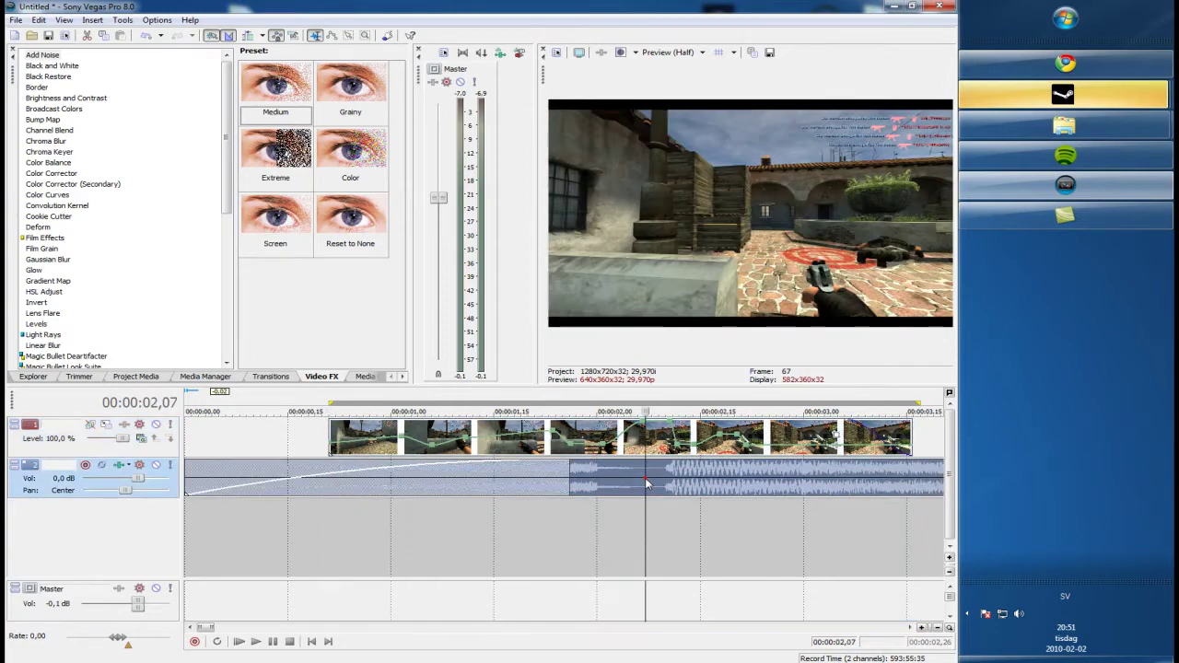
pyautogui.press('Right')
pyautogui.scroll(3, 645, 482)
pyautogui.scroll(-2, 645, 485)
pyautogui.press('Right')
pyautogui.press('Right')
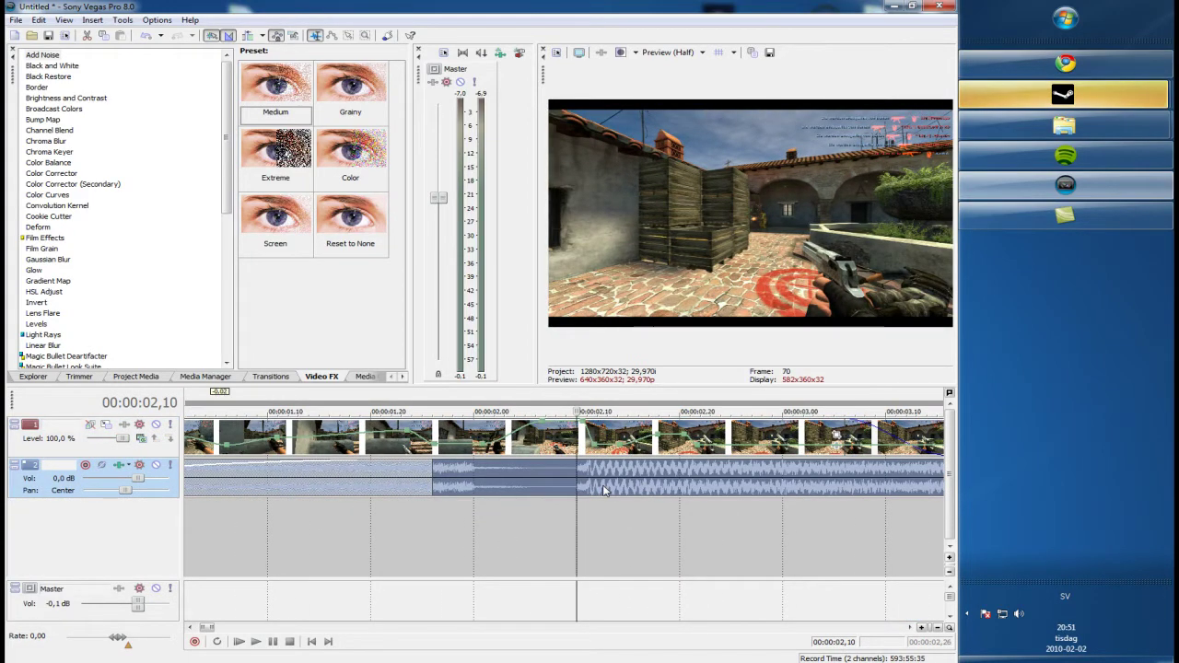
pyautogui.press('Right')
pyautogui.scroll(3, 594, 474)
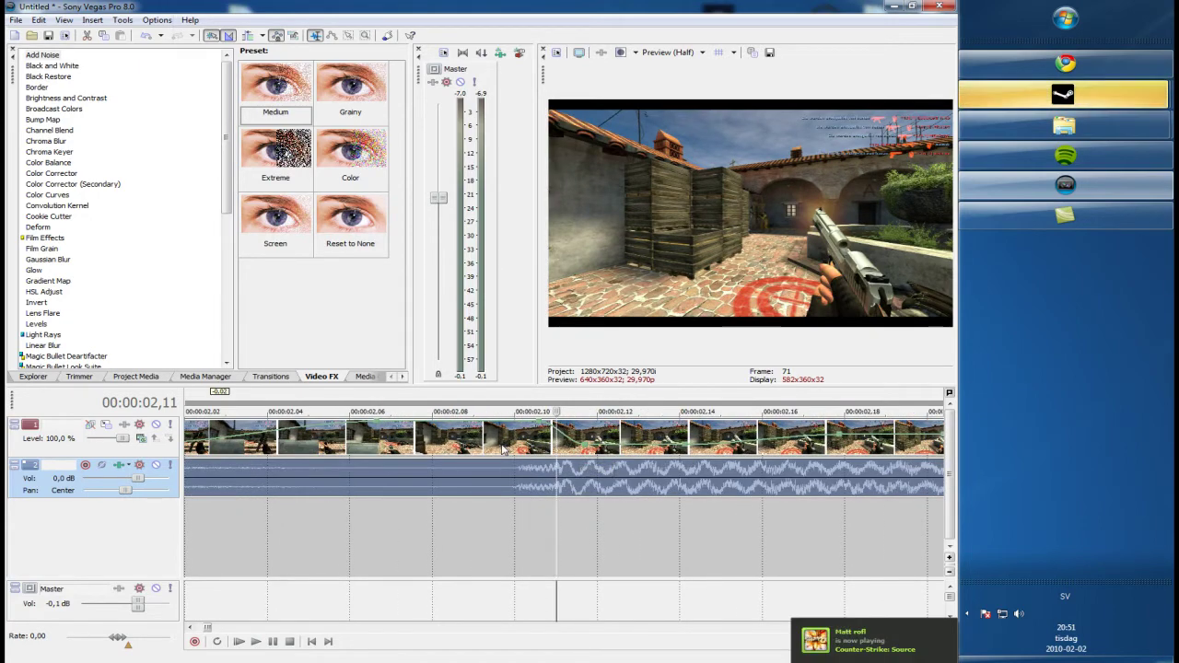
pyautogui.scroll(-5, 505, 449)
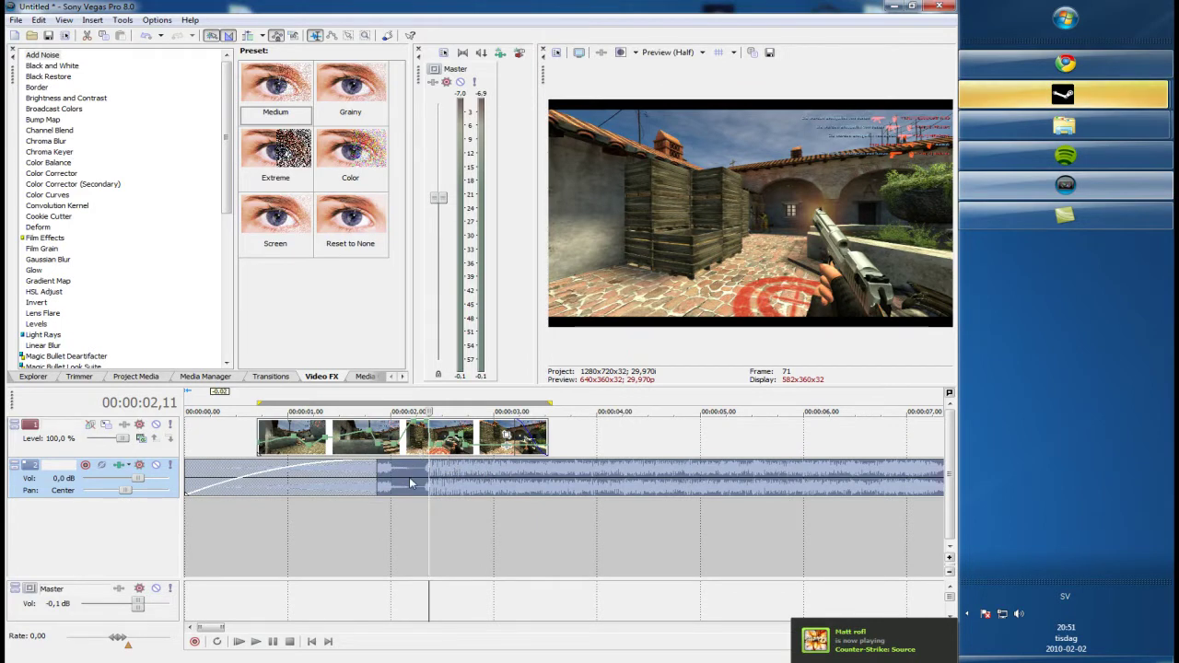
pyautogui.scroll(5, 412, 483)
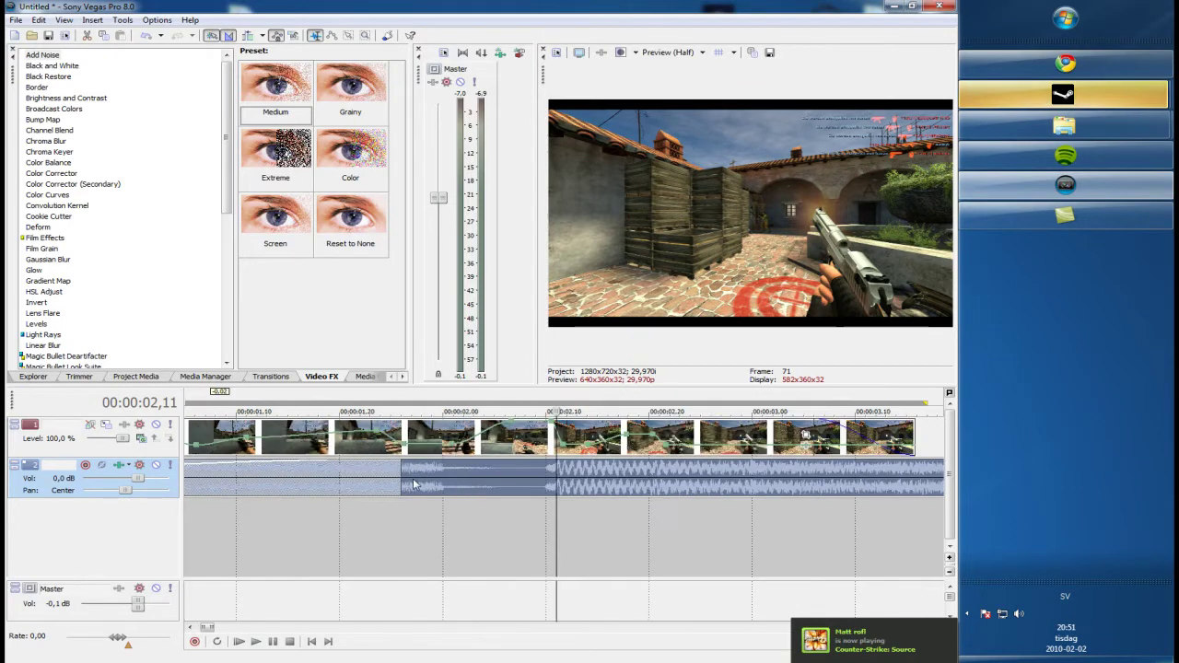
pyautogui.click(526, 478)
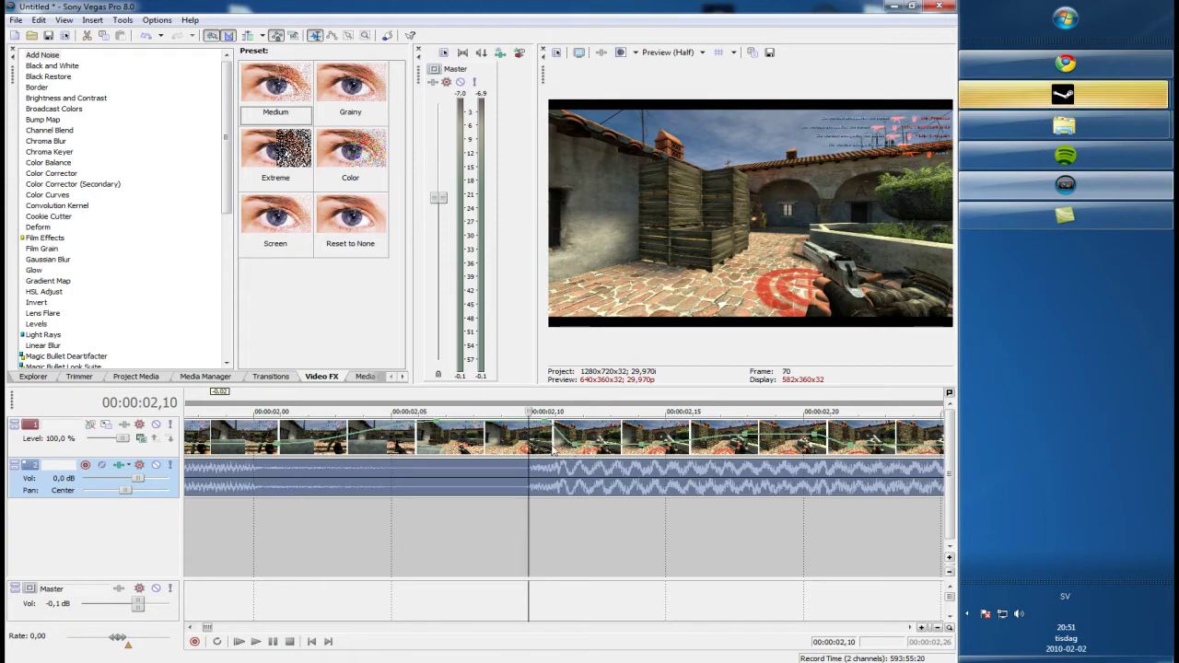
pyautogui.press('Right')
pyautogui.press('Right')
pyautogui.press('Left')
pyautogui.press('Left')
pyautogui.press('Left')
pyautogui.press('Right')
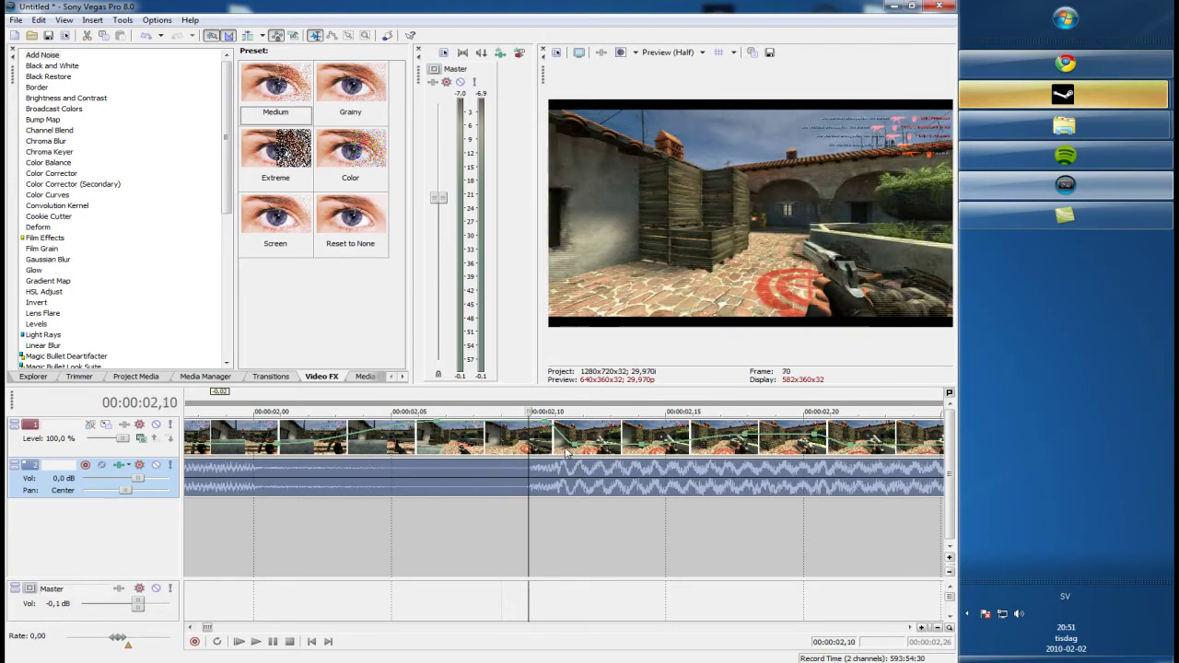
pyautogui.press('Right')
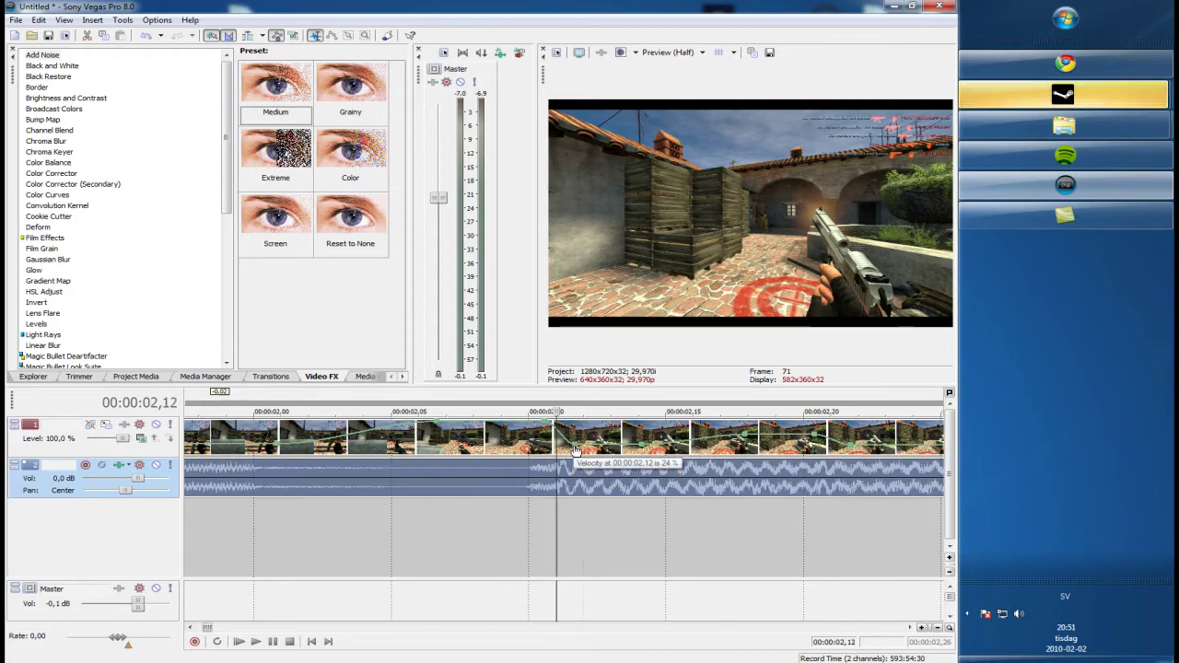
# Go back and forth frame by frame between about 00:00:02,12 and 00:00:02,22 to check the speed change between the shots
pyautogui.press('space')
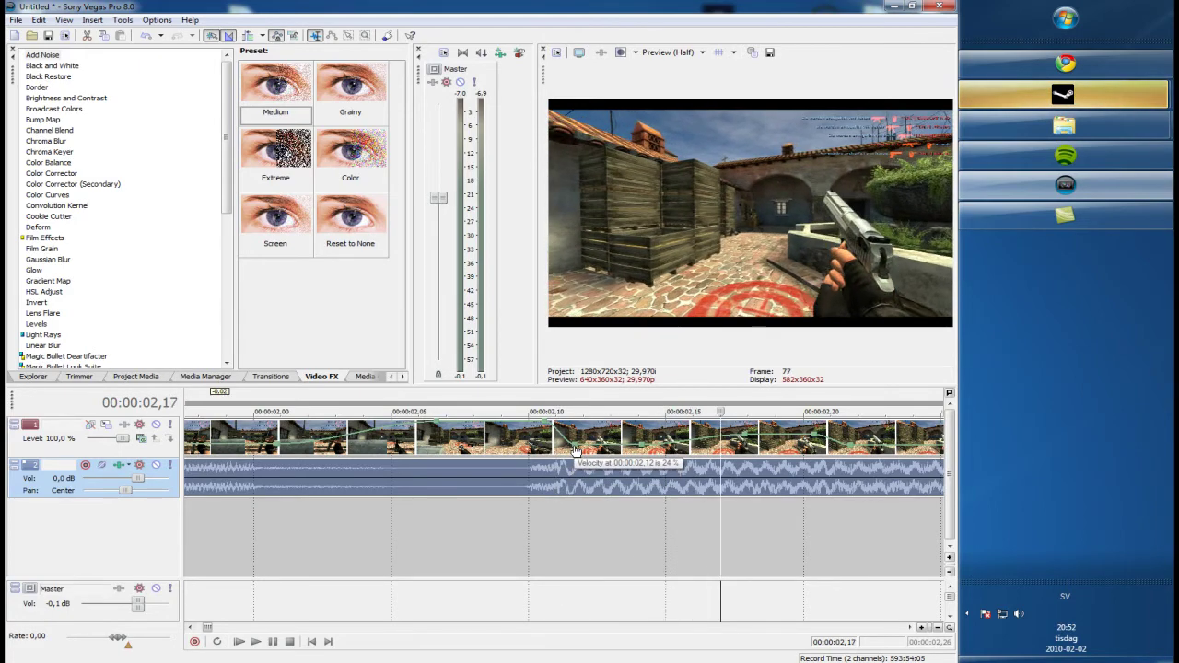
pyautogui.press('Right')
pyautogui.press('Right')
pyautogui.press('Left')
pyautogui.press('Left')
pyautogui.press('Left')
pyautogui.press('Left')
pyautogui.press('Left')
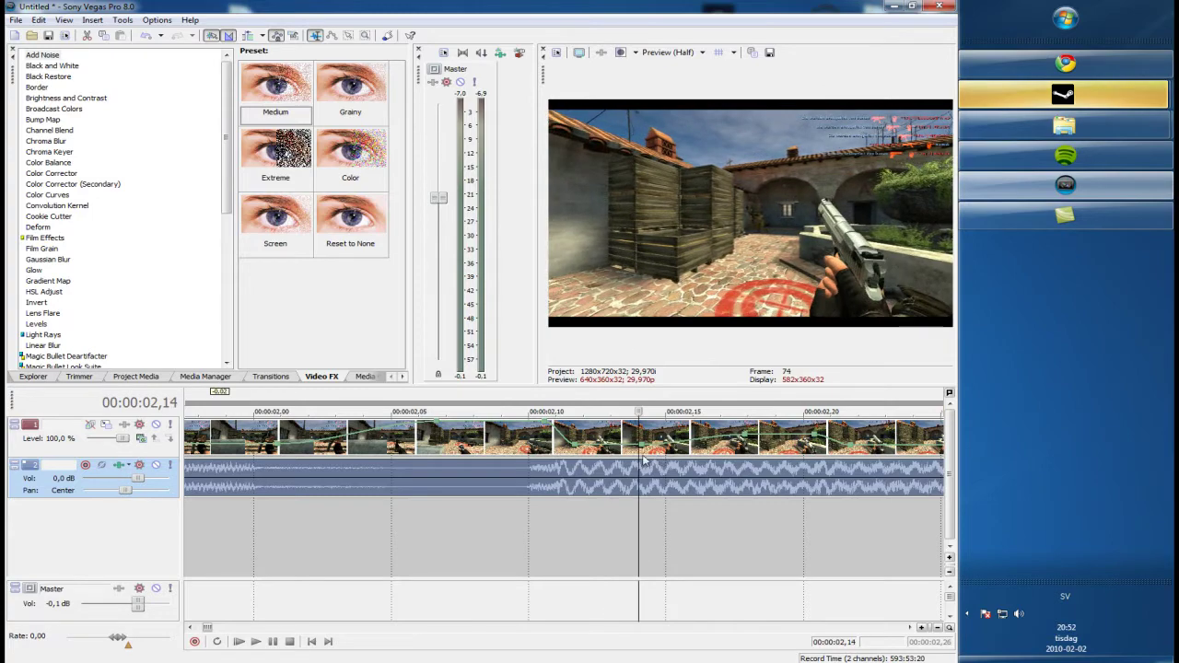
pyautogui.scroll(-1, 629, 474)
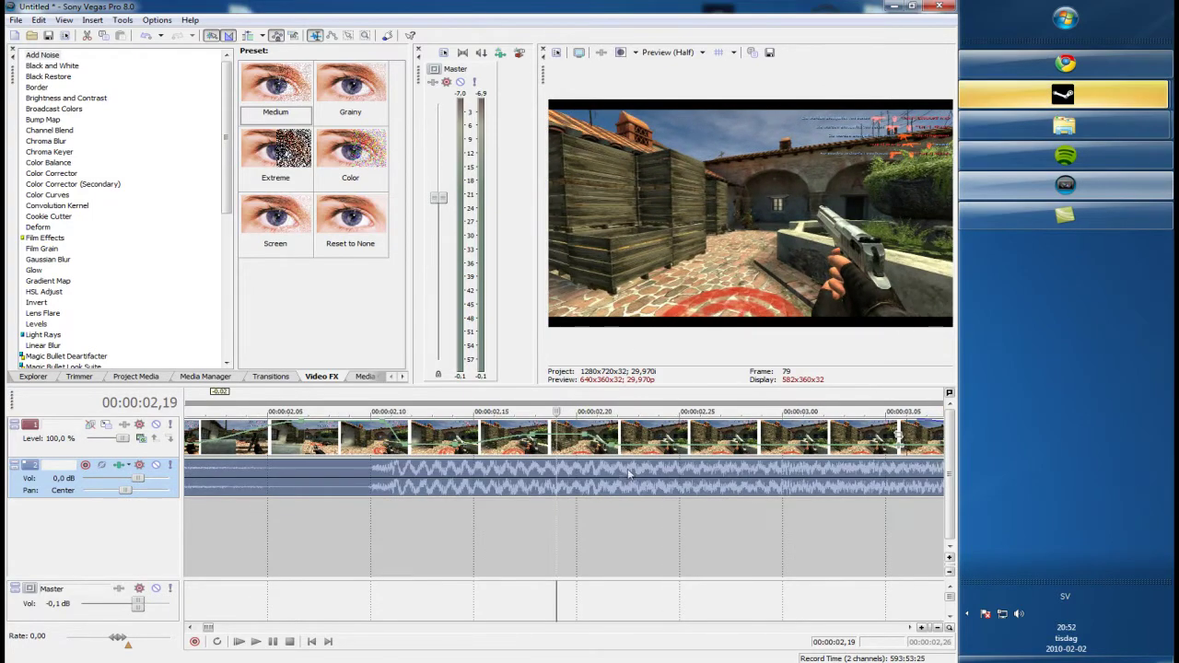
pyautogui.press('Right')
pyautogui.press('Right')
pyautogui.press('Right')
pyautogui.press('Left')
pyautogui.press('Left')
pyautogui.press('Left')
pyautogui.press('Left')
pyautogui.press('Left')
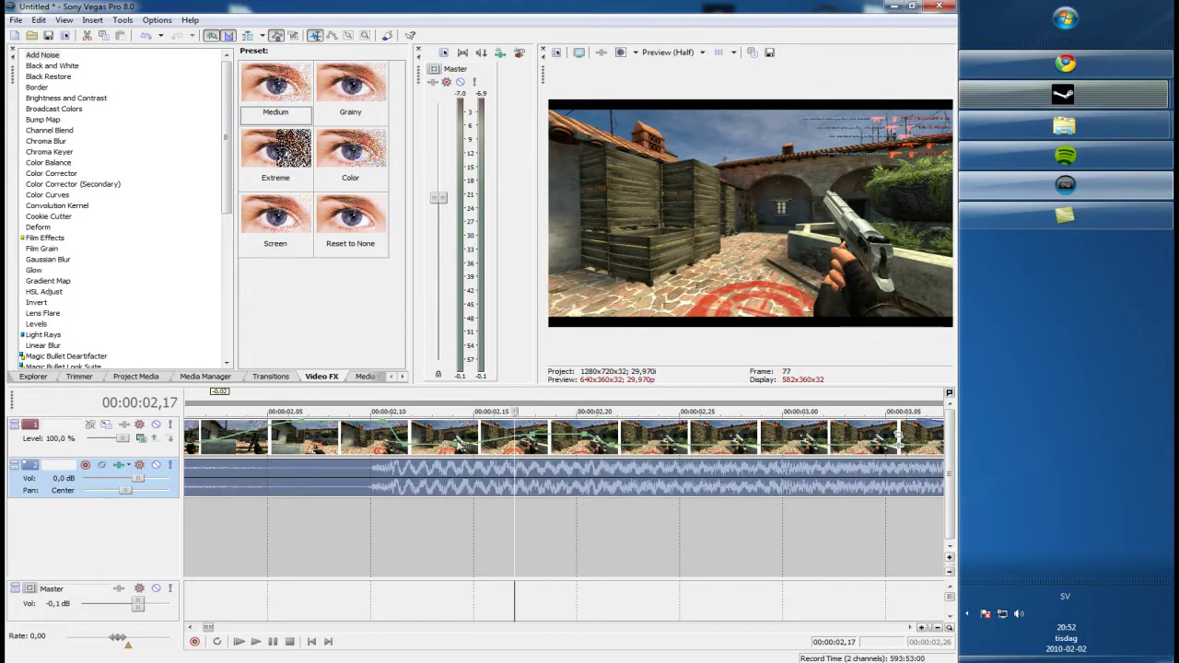
pyautogui.press('Right')
pyautogui.press('Right')
pyautogui.press('Right')
pyautogui.press('Right')
pyautogui.press('Right')
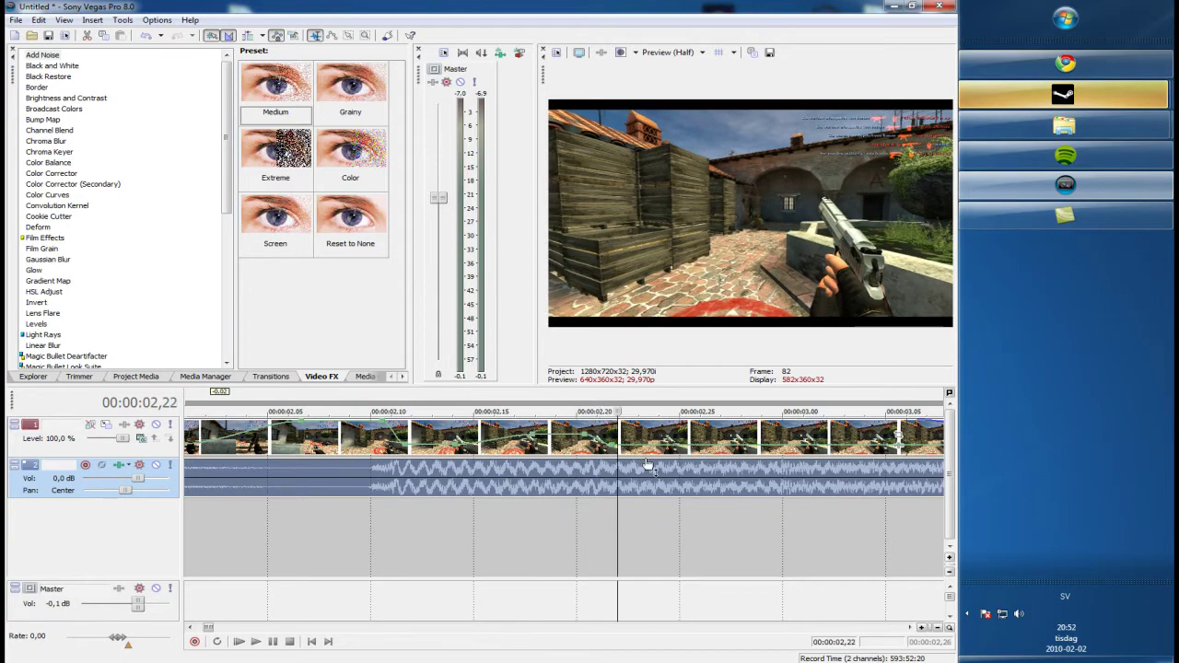
# Go through the rest of the clip frame by frame up to the fade-out at 00:00:03,12
pyautogui.press('Right')
pyautogui.press('Right')
pyautogui.press('Right')
pyautogui.press('Right')
pyautogui.press('Right')
pyautogui.press('Right')
pyautogui.press('Right')
pyautogui.press('Right')
pyautogui.press('Right')
pyautogui.press('Right')
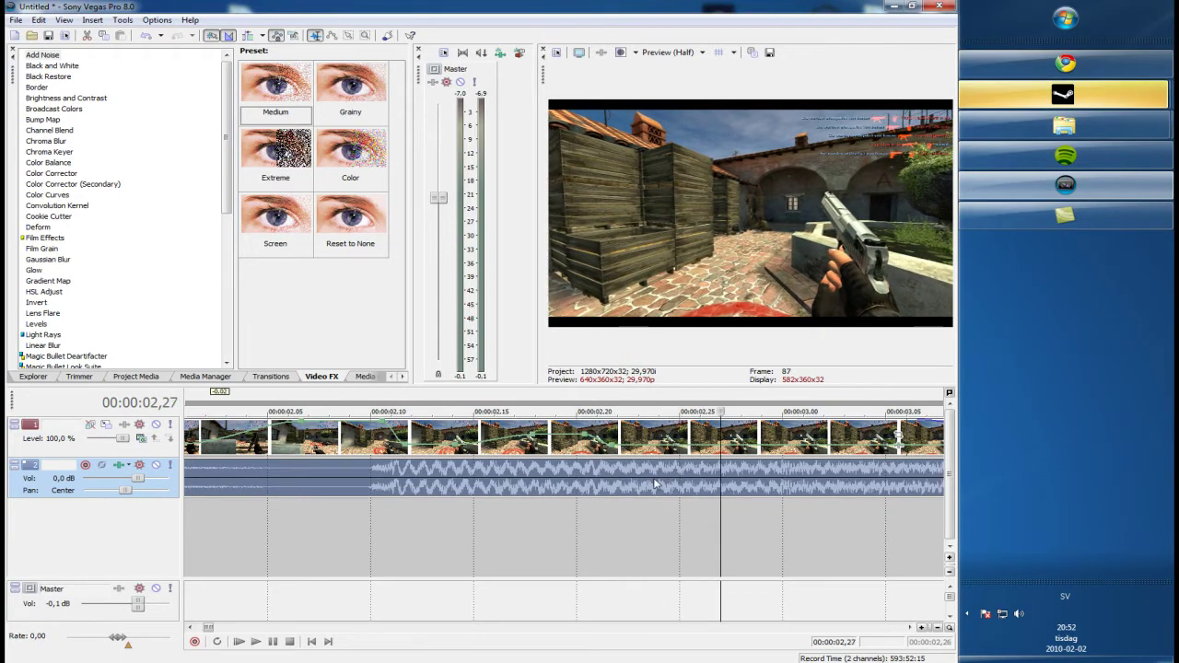
pyautogui.scroll(-5, 575, 486)
pyautogui.press('Right')
pyautogui.press('Right')
pyautogui.press('Right')
pyautogui.press('Right')
pyautogui.press('Right')
pyautogui.press('Right')
pyautogui.press('Right')
pyautogui.press('Right')
pyautogui.press('Right')
pyautogui.press('Right')
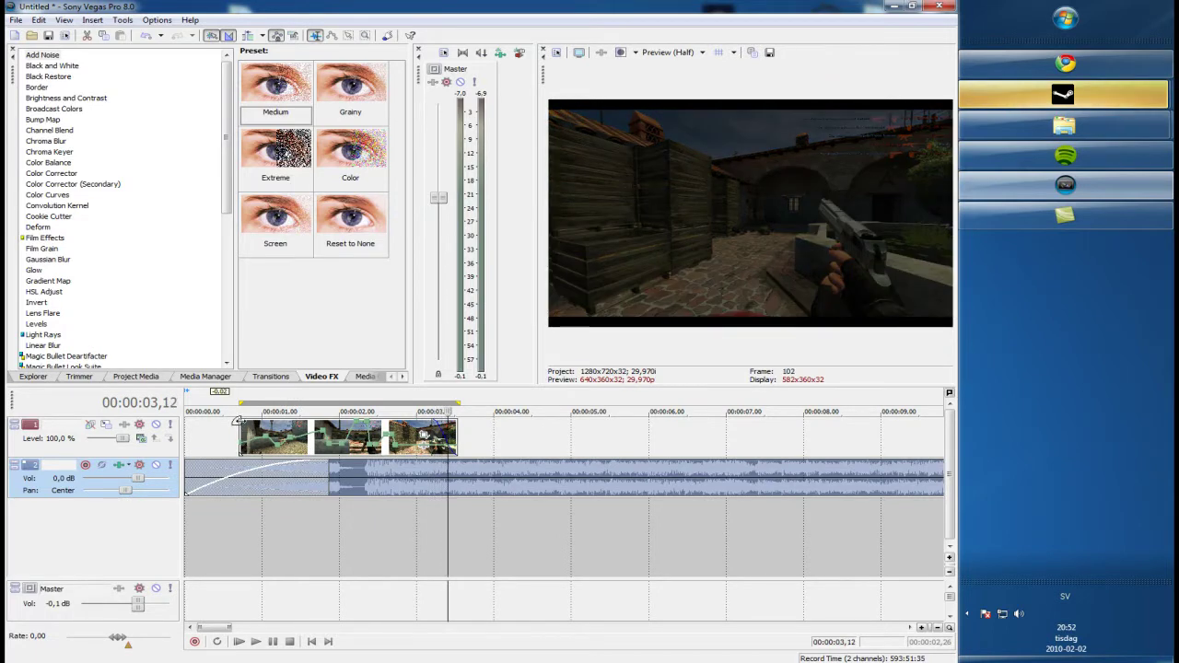
# Set the loop region from the project start to 00:00:04,04, build a RAM preview of it and play it
pyautogui.scroll(2, 611, 450)
pyautogui.scroll(-5, 431, 451)
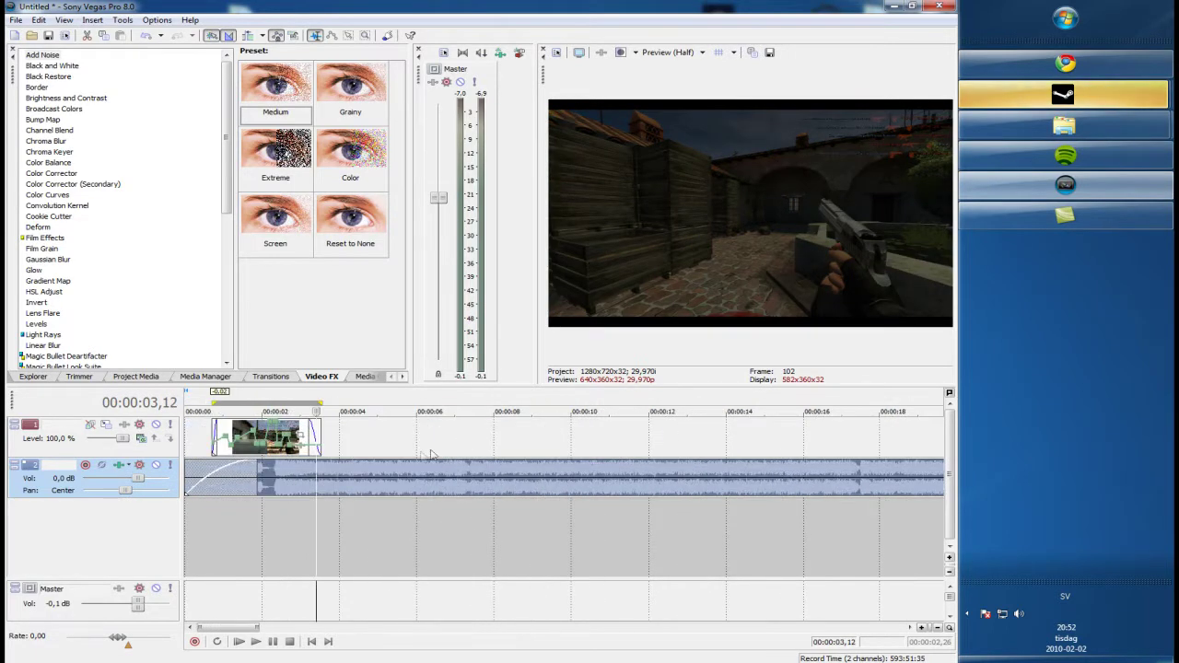
pyautogui.scroll(5, 435, 442)
pyautogui.moveTo(611, 407); pyautogui.dragTo(18, 393)
pyautogui.hotkey('shift', 'b')
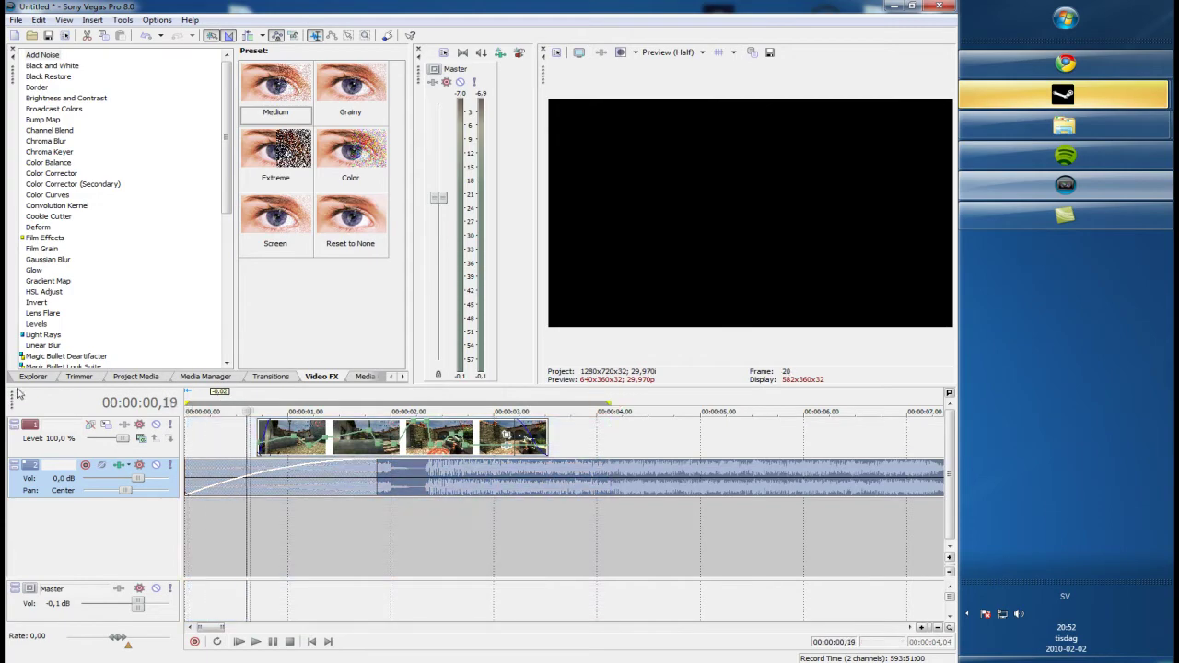
pyautogui.press('space')
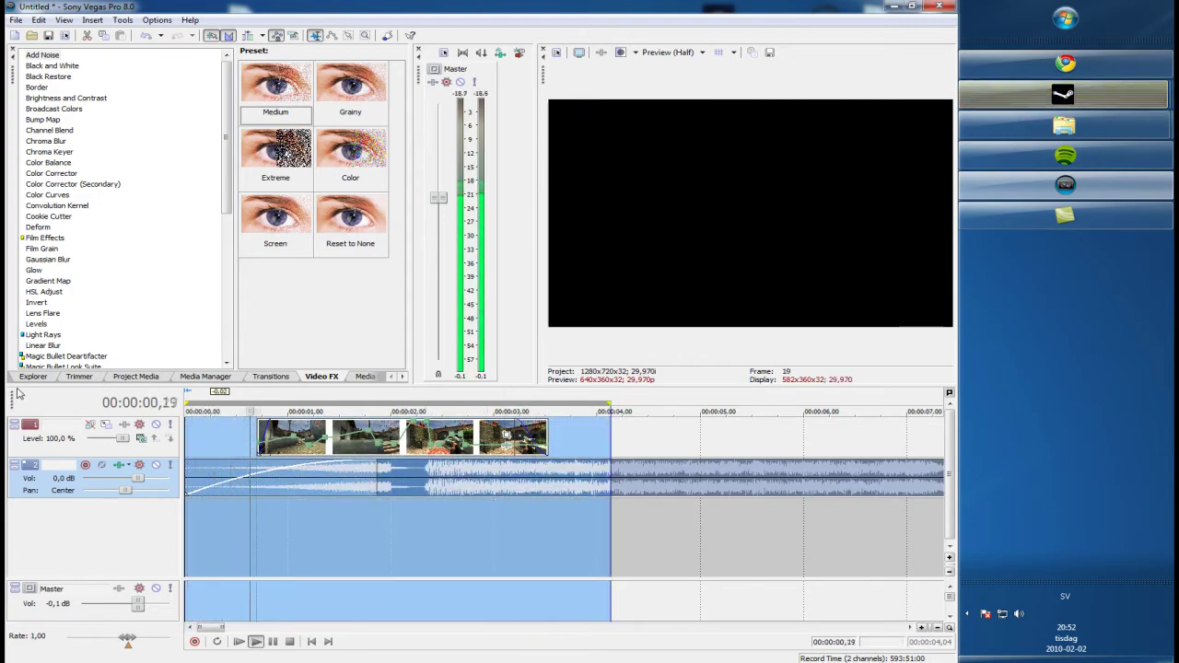
pyautogui.press('space')
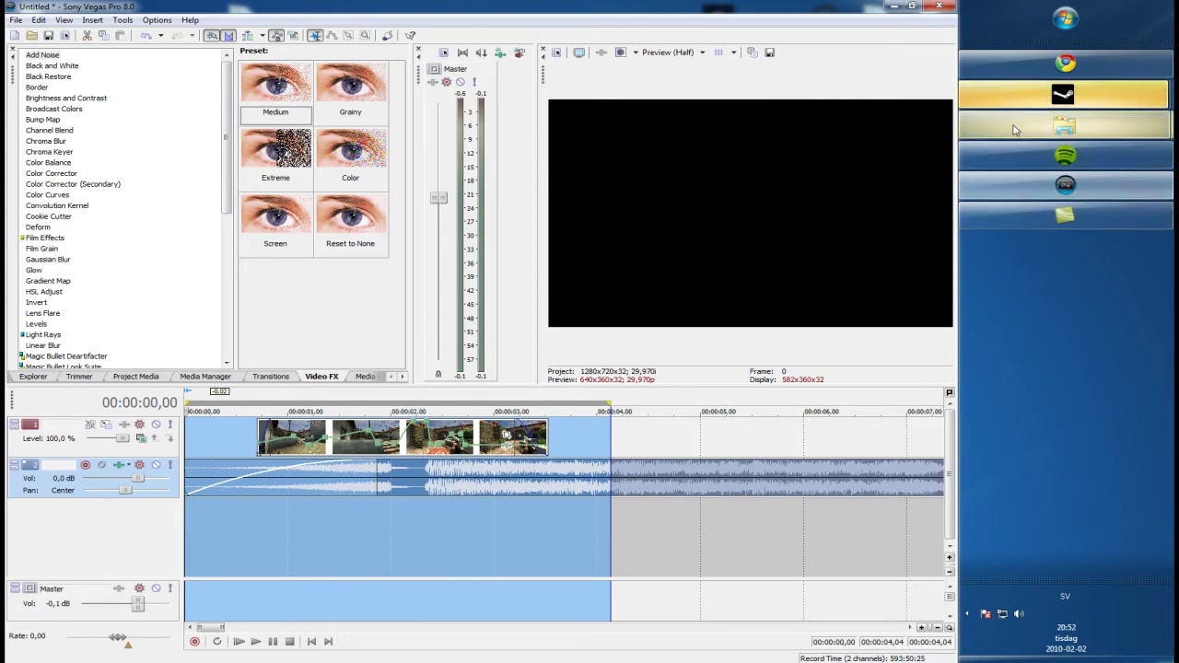
# Switch to Chrome, open the account's uploaded YouTube videos and start the "Democall for Death before Dishonor" video
pyautogui.click(812, 83)
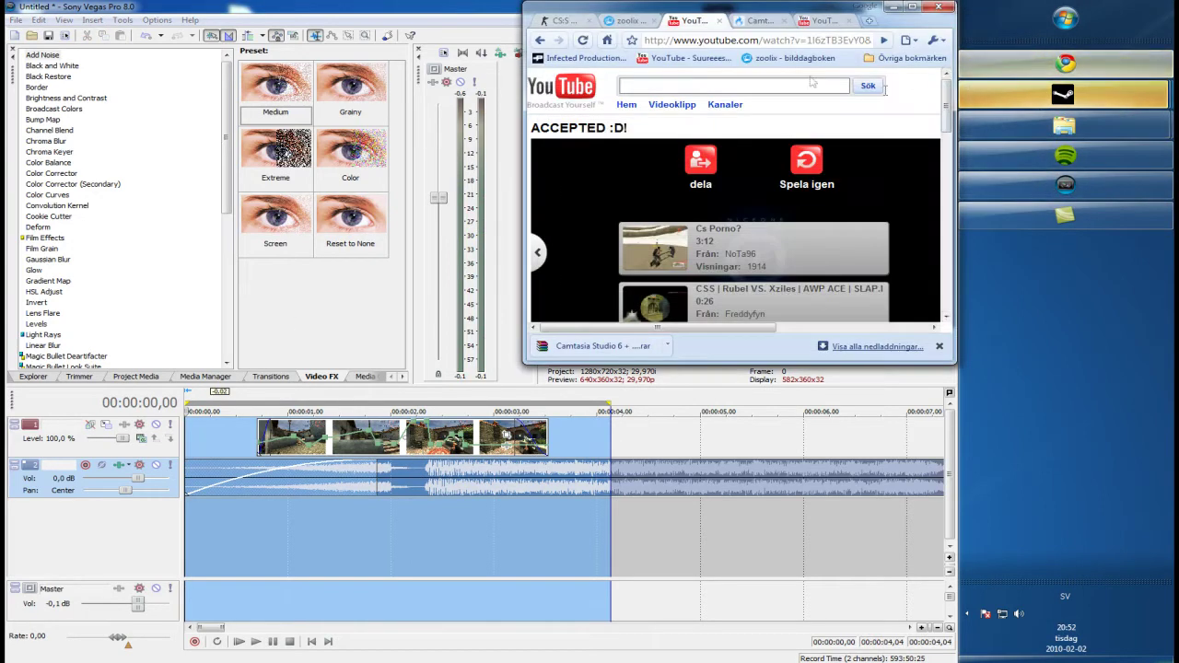
pyautogui.doubleClick(881, 23)
pyautogui.moveTo(715, 74)
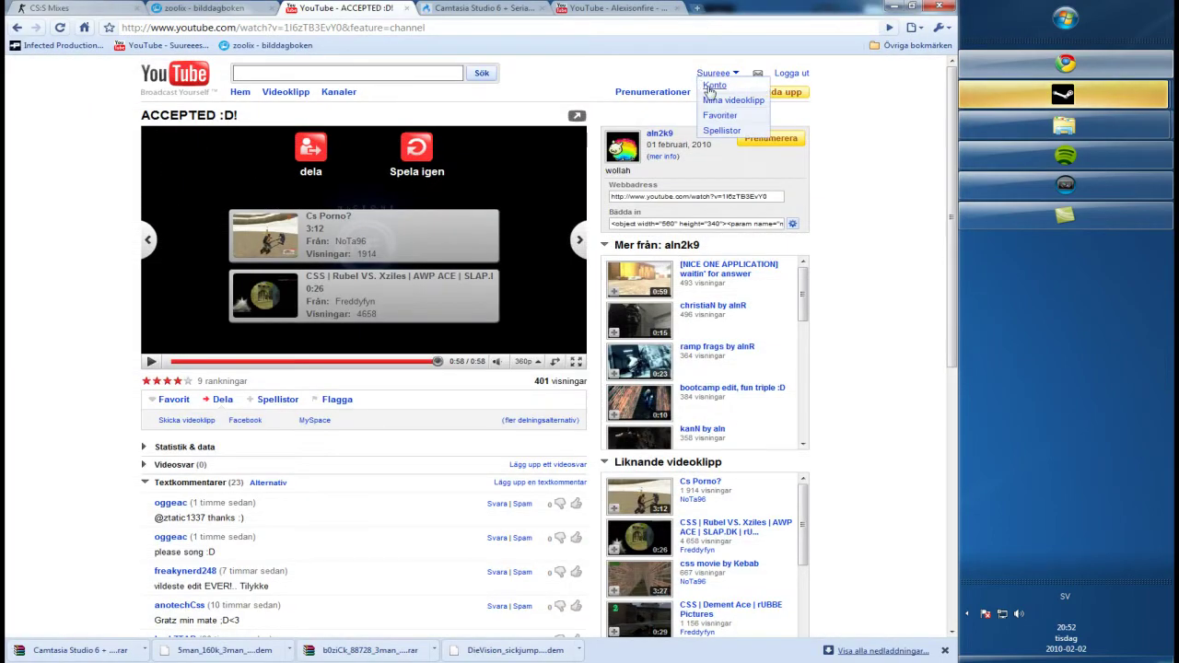
pyautogui.click(714, 103)
pyautogui.scroll(-1, 592, 240)
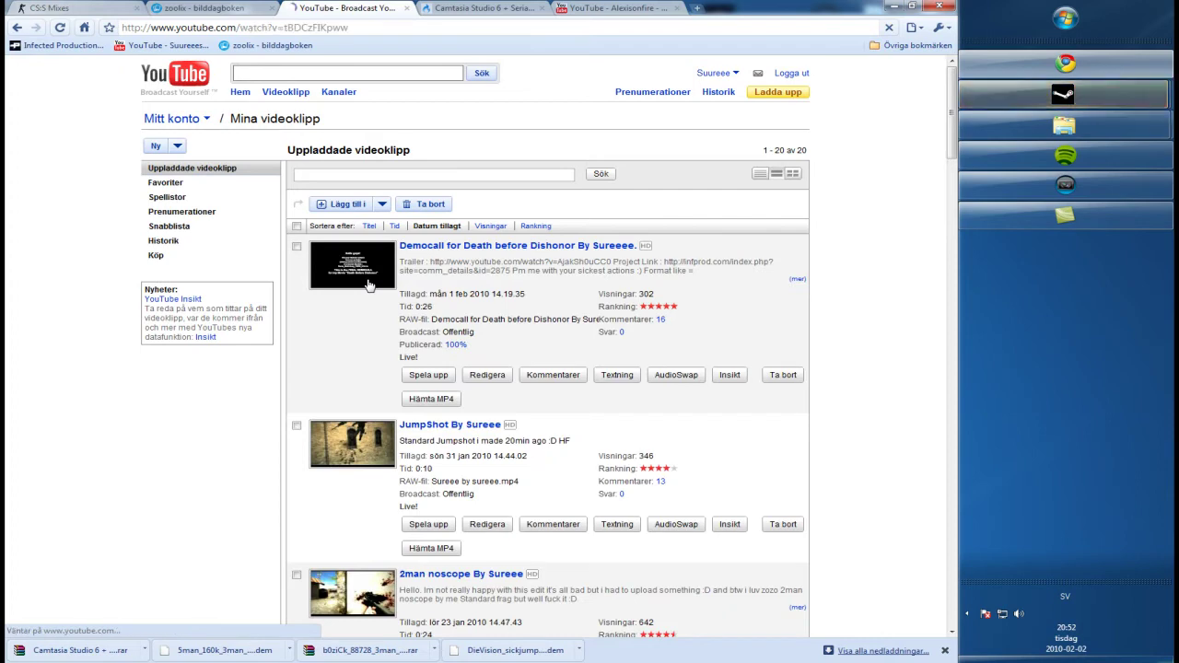
pyautogui.click(369, 286)
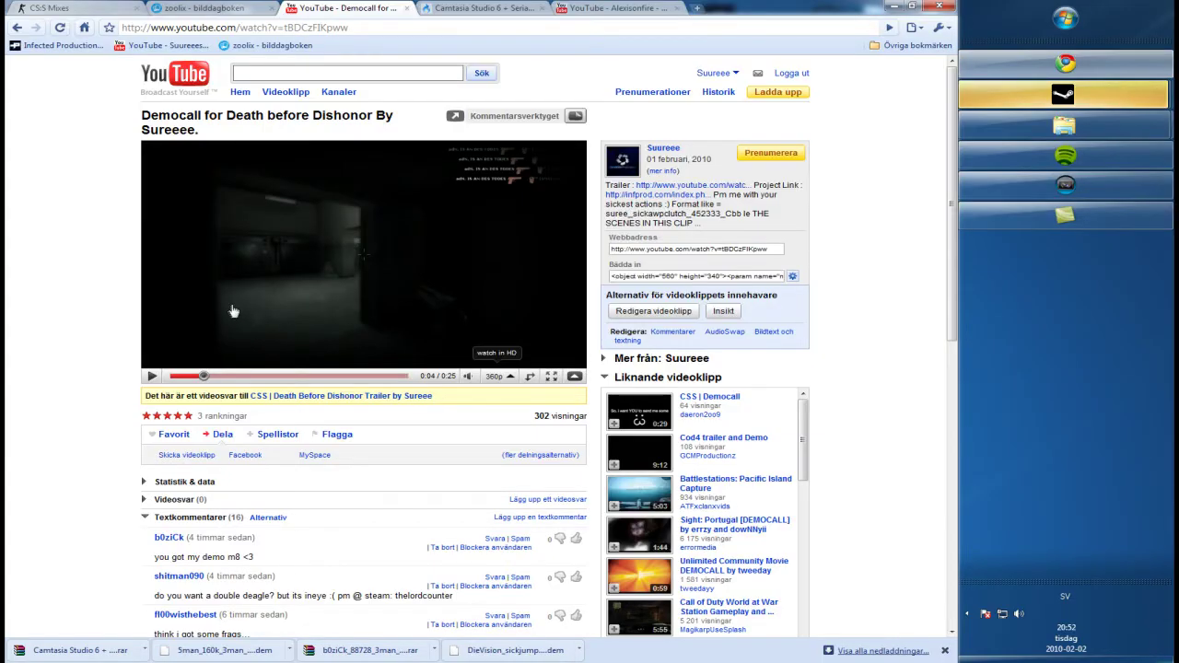
# Skip through the video to 0:17 and return to the gameplay scene at about 0:02
pyautogui.moveTo(219, 380); pyautogui.dragTo(326, 381)
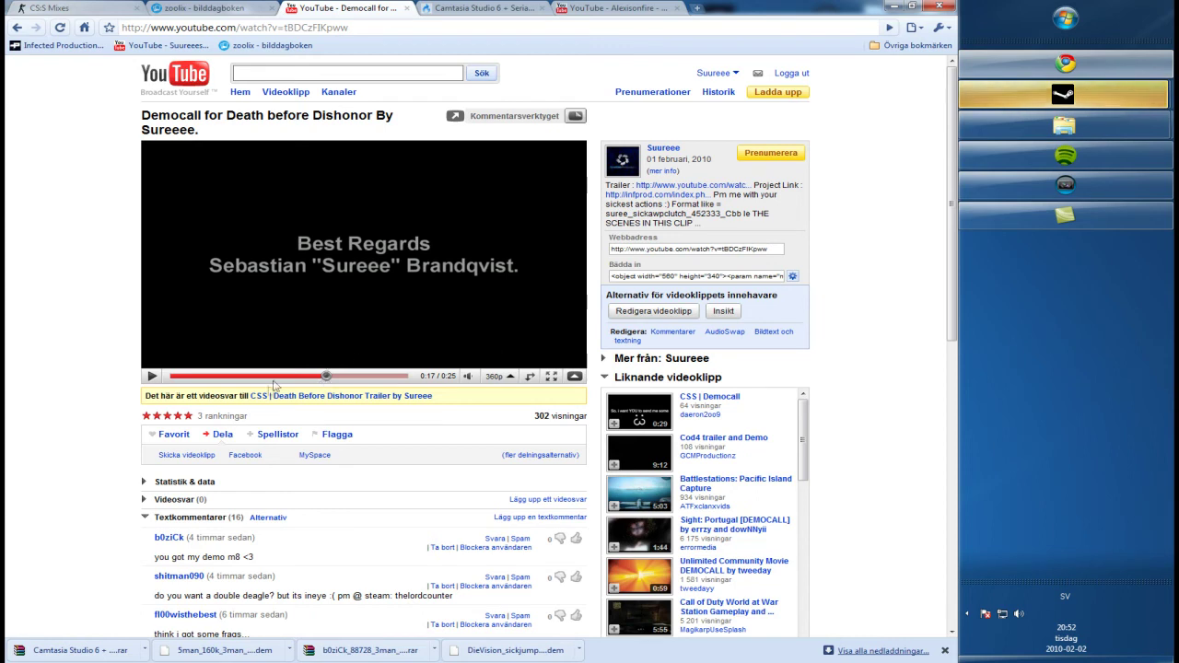
pyautogui.click(201, 377)
pyautogui.click(192, 375)
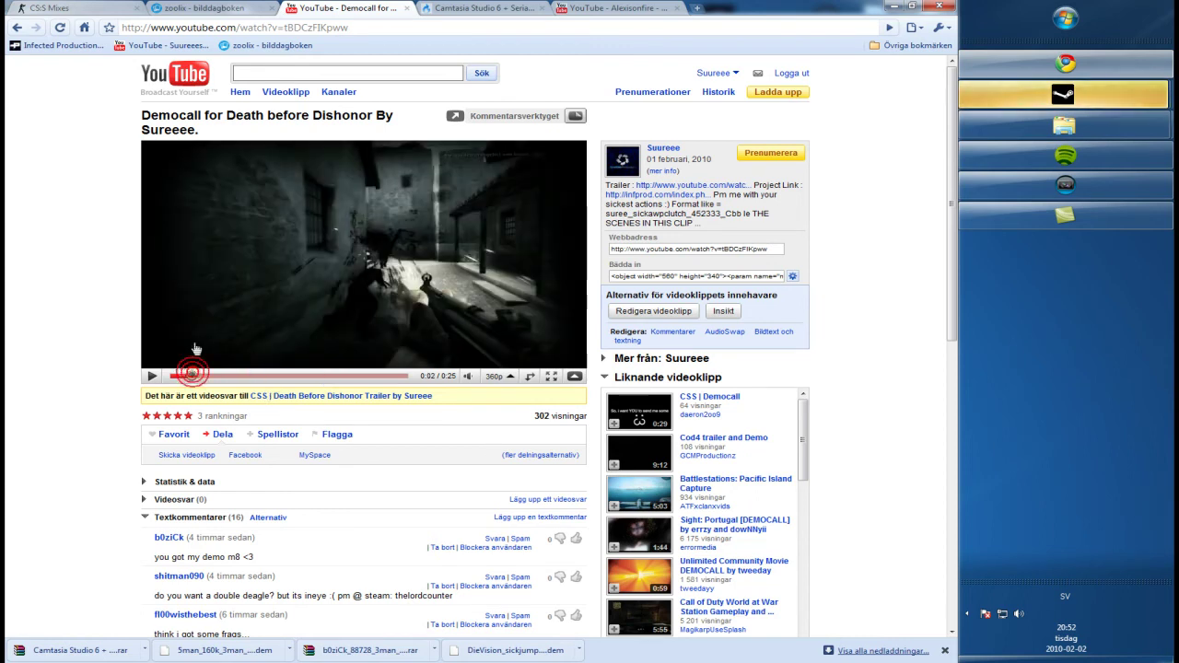